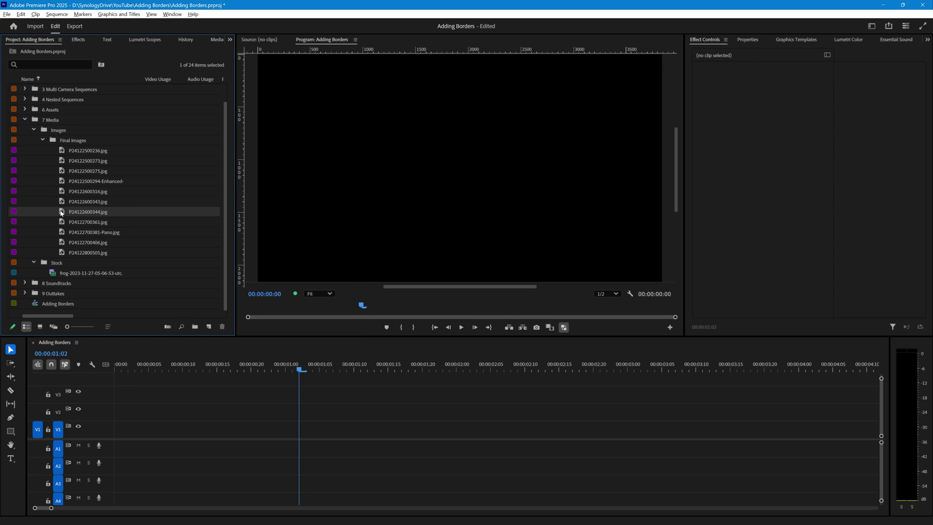
Add the rusty car photo to V1 and apply the Border White 100px preset to it
left_click_drag(63, 212, 116, 429)
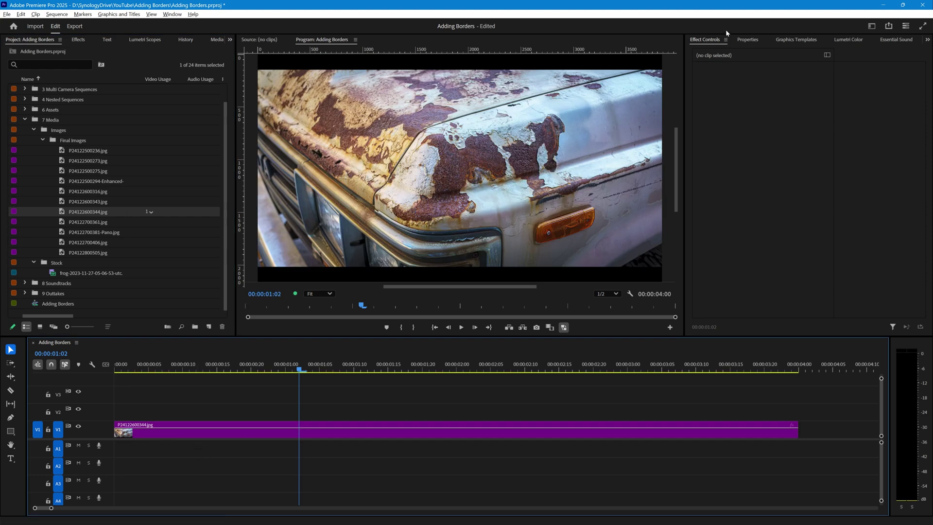
left_click(477, 430)
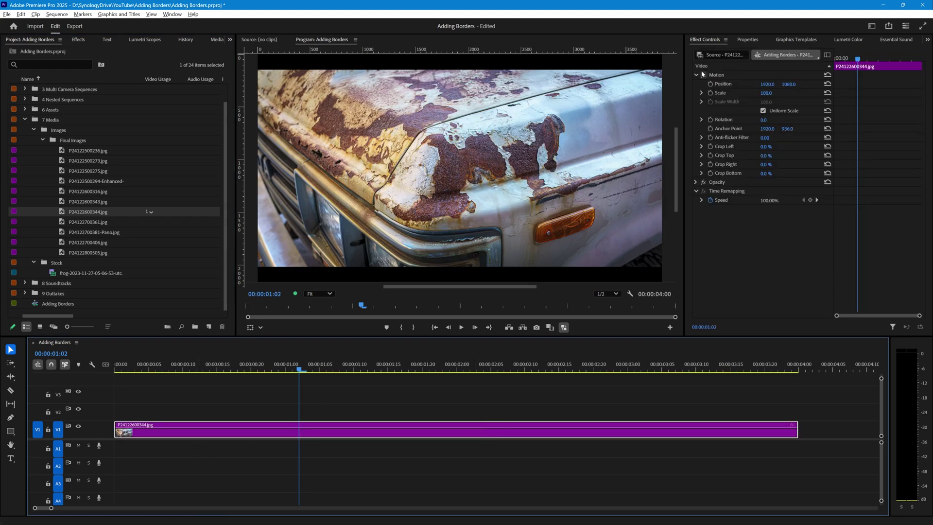
left_click_drag(764, 95, 759, 95)
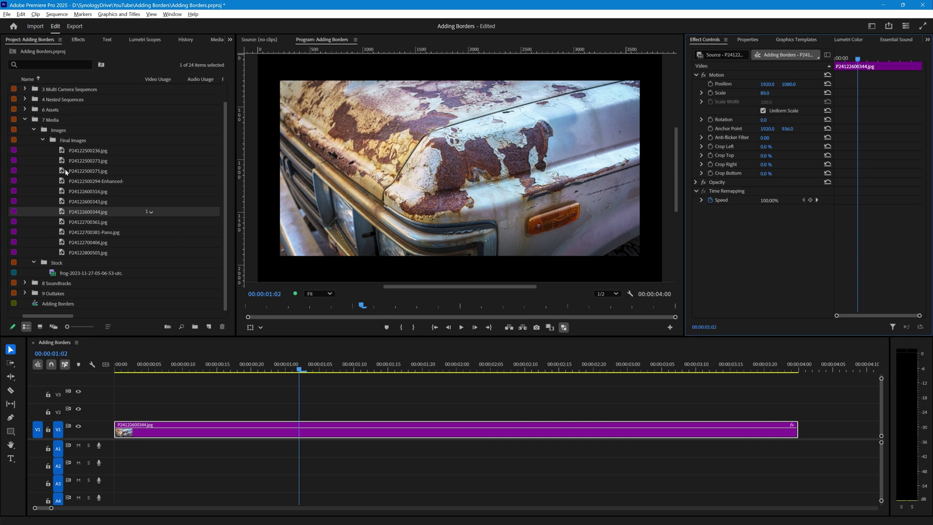
left_click(78, 41)
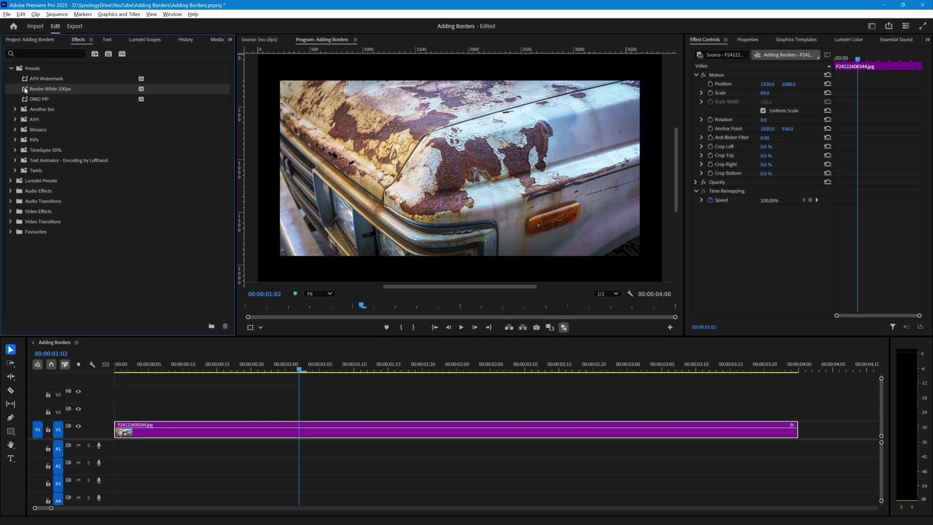
left_click_drag(25, 91, 310, 434)
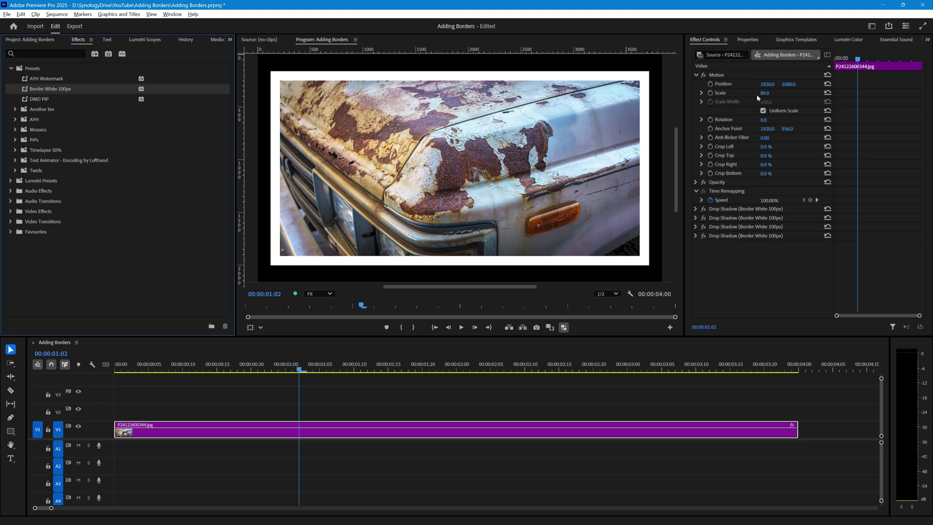
Scale the bordered car photo to 36 and move it up-right to 2747.8, 743.0
left_click_drag(765, 93, 637, 133)
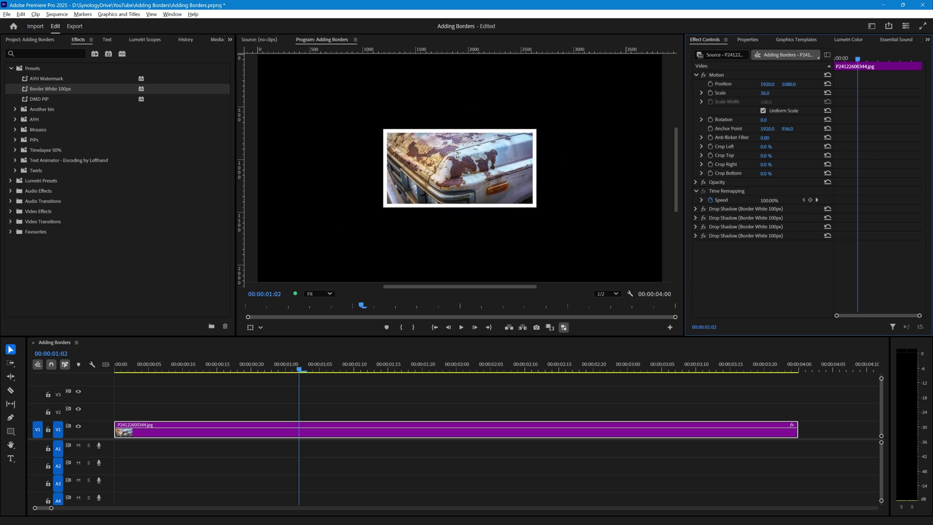
left_click(473, 170)
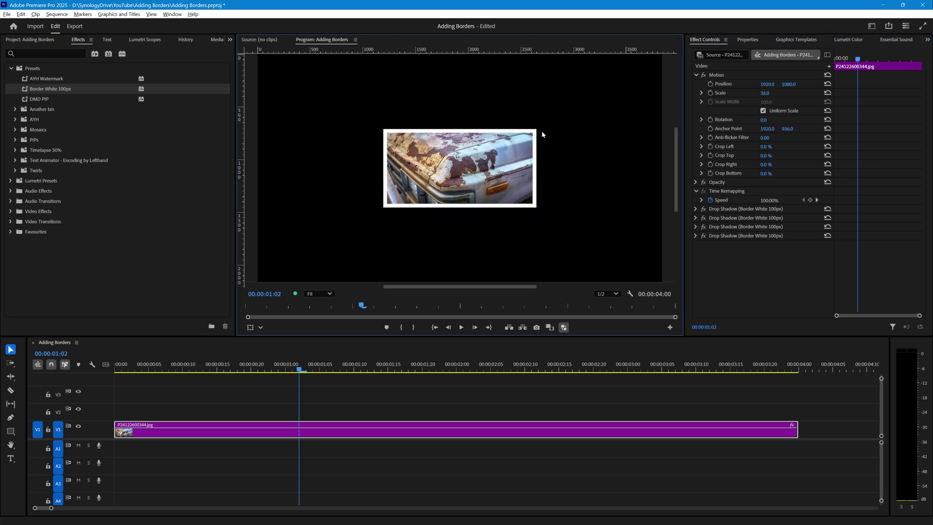
left_click(718, 76)
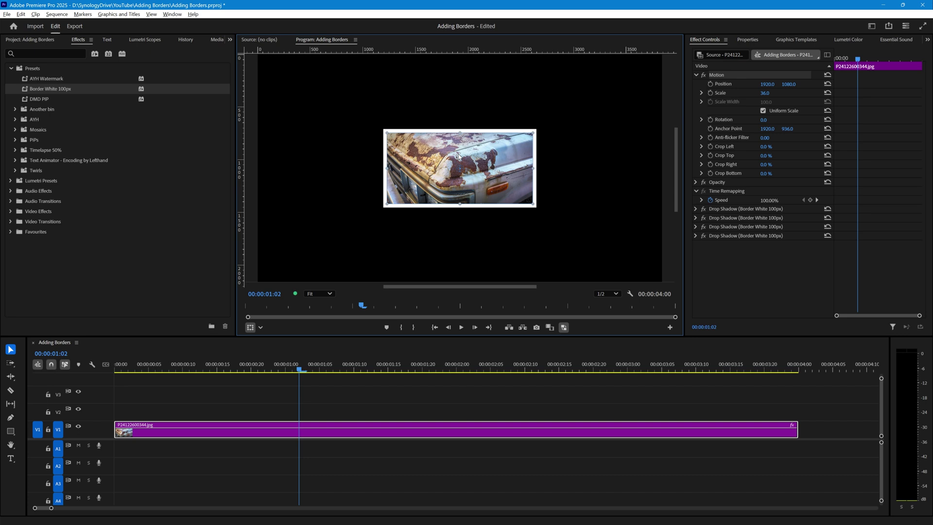
left_click_drag(452, 143, 539, 107)
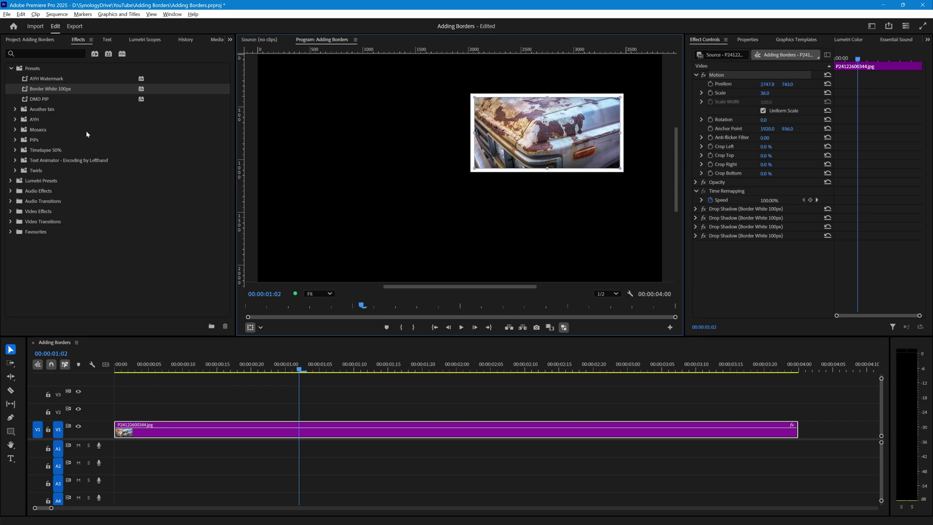
Place the tower panorama image on V2, above the car photo
left_click(40, 41)
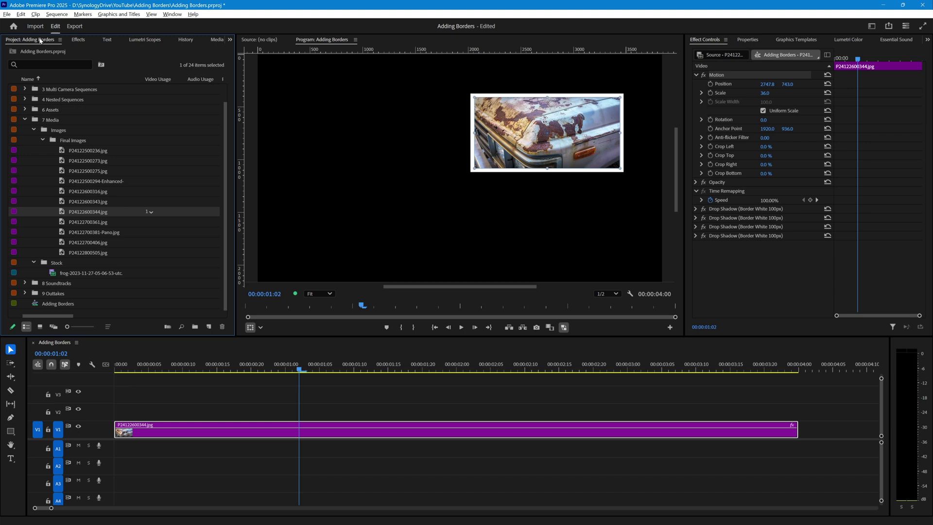
left_click(63, 233)
left_click_drag(63, 233, 165, 413)
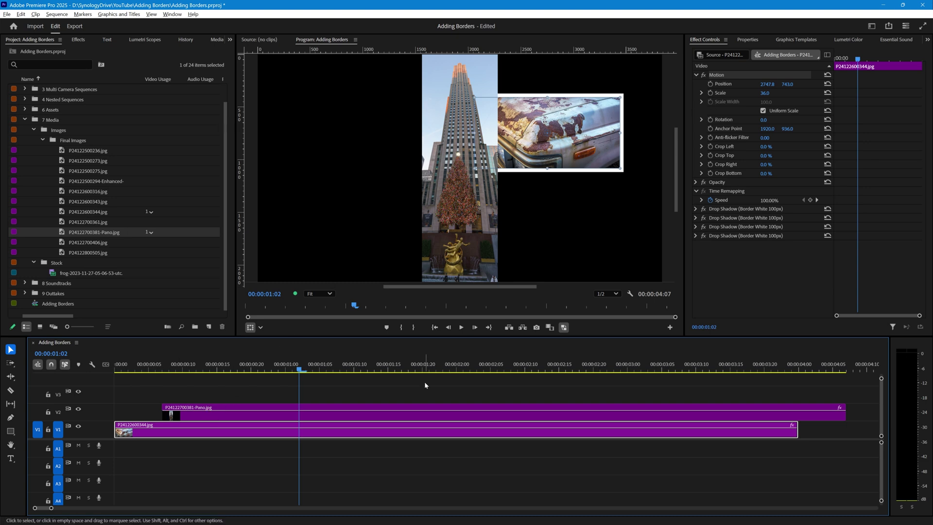
left_click(401, 417)
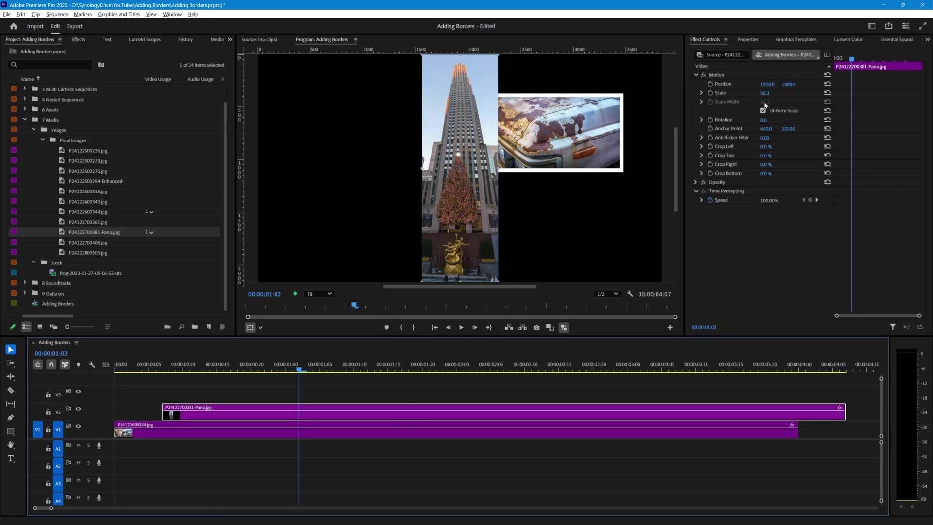
Scale the panorama to 46.3, move it left, and apply the Border White 100px preset
left_click_drag(764, 93, 773, 93)
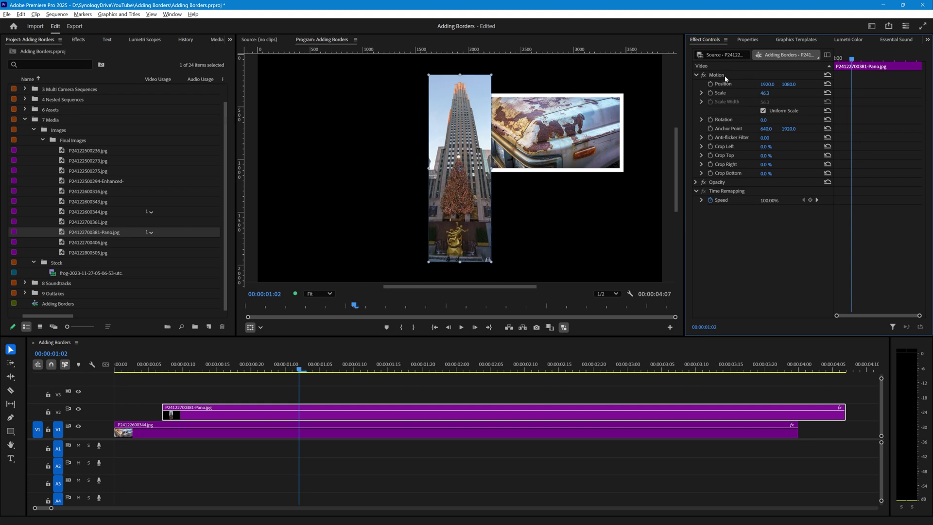
left_click_drag(428, 138, 327, 134)
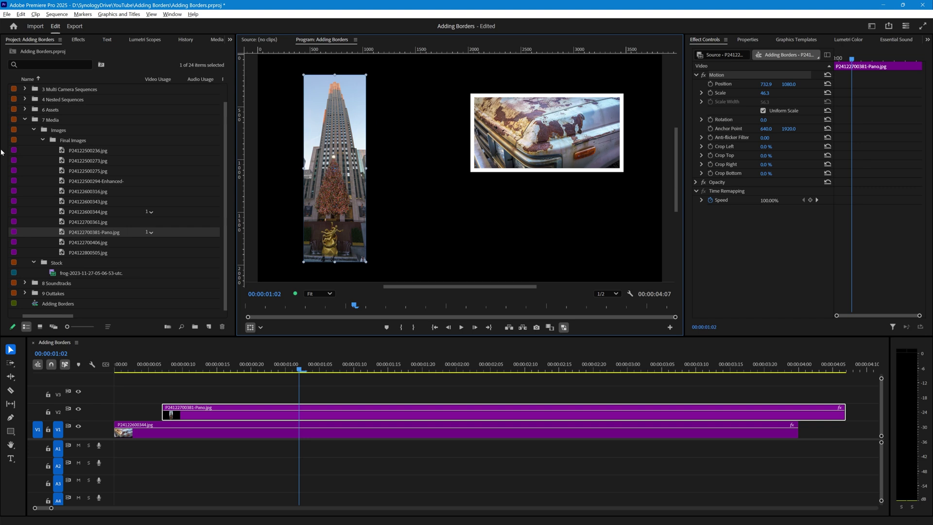
left_click(78, 39)
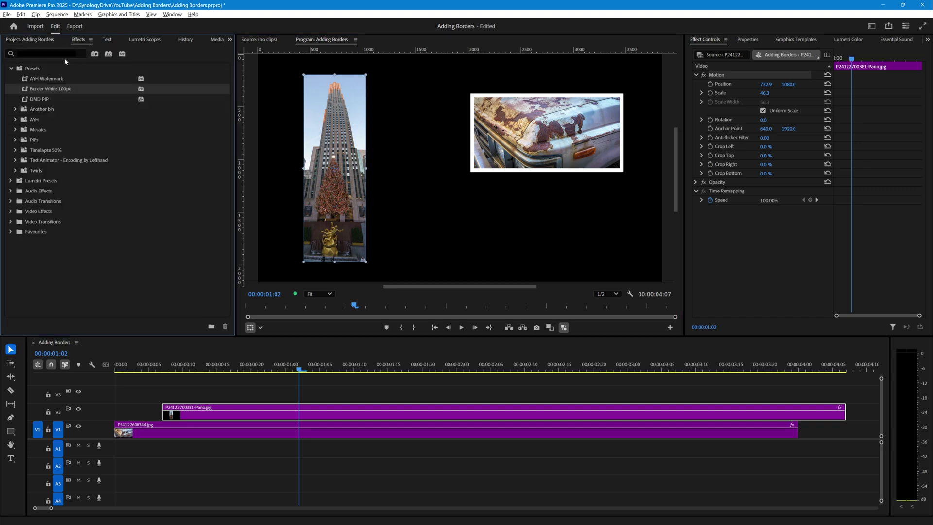
left_click_drag(24, 90, 305, 413)
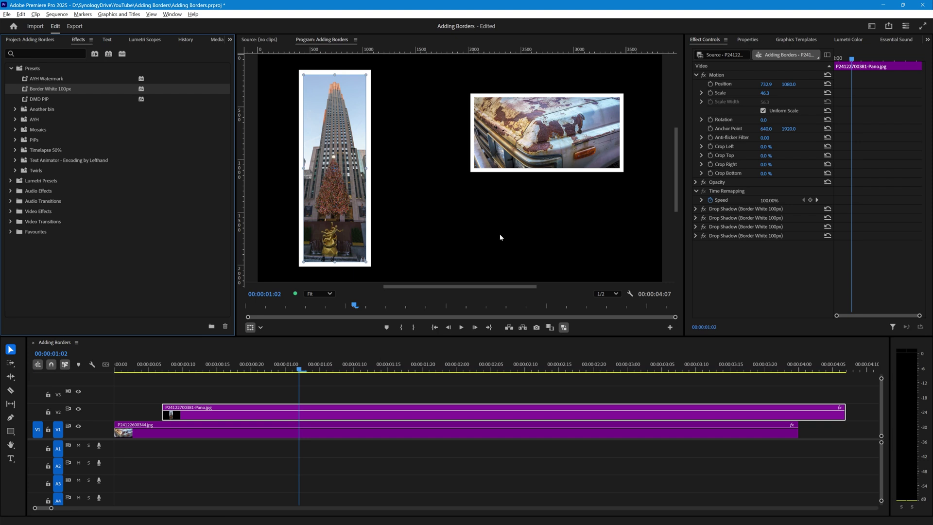
Put the BE KIND pavement photo on V1 and scale it to 73.3, then down to 66.3
left_click(437, 228)
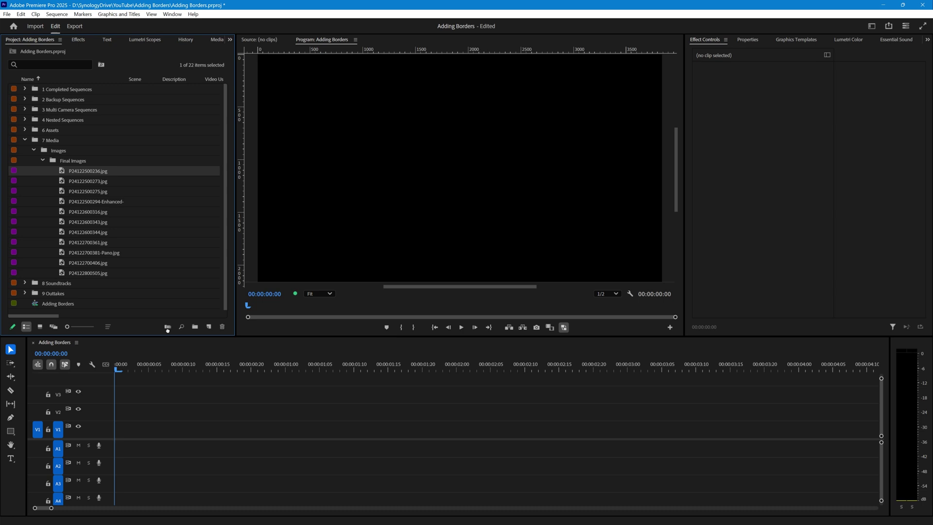
left_click_drag(167, 329, 340, 427)
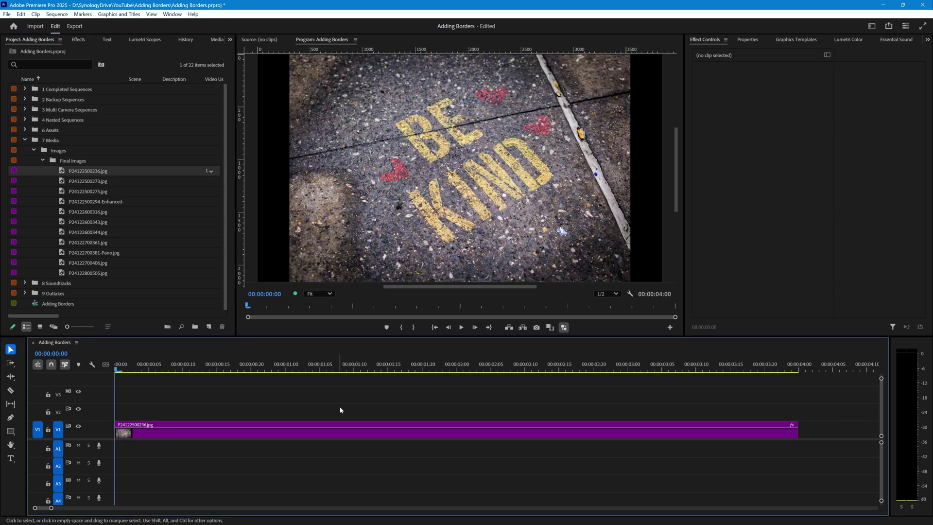
left_click(353, 369)
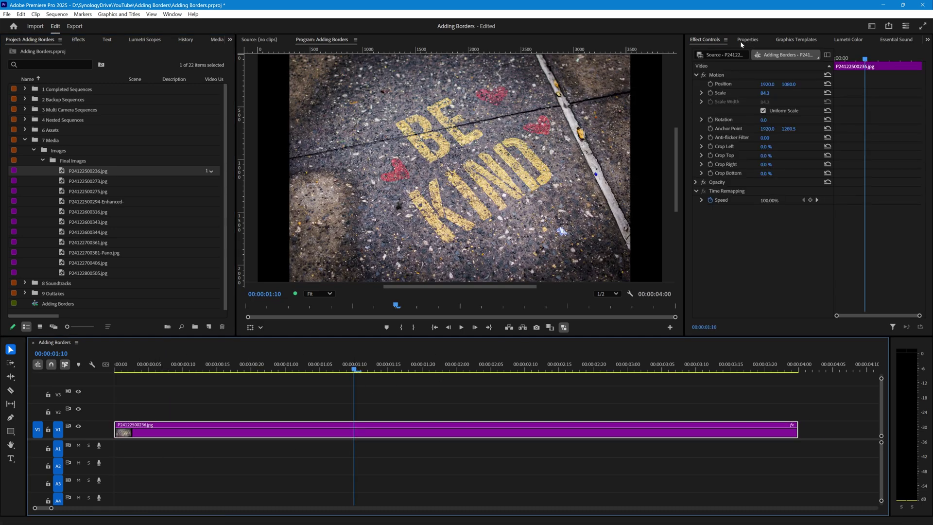
left_click(712, 41)
left_click(764, 93)
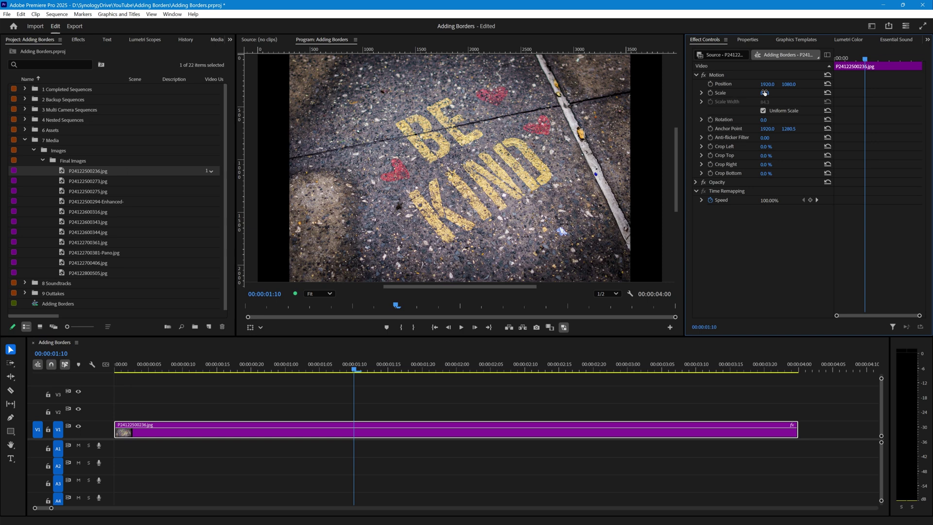
type("73.3")
key("Return")
left_click_drag(764, 93, 761, 93)
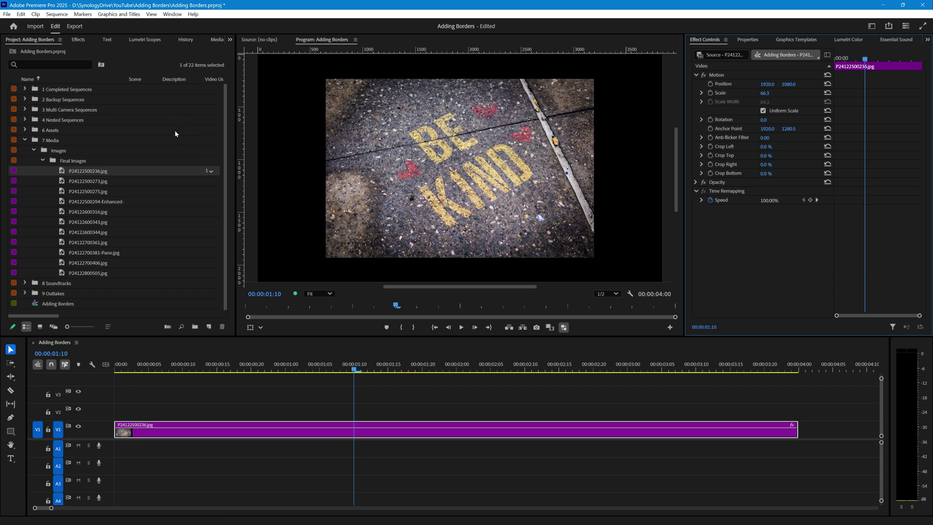
Search the effects for 'drop' and apply Drop Shadow to the BE KIND photo clip
left_click(32, 64)
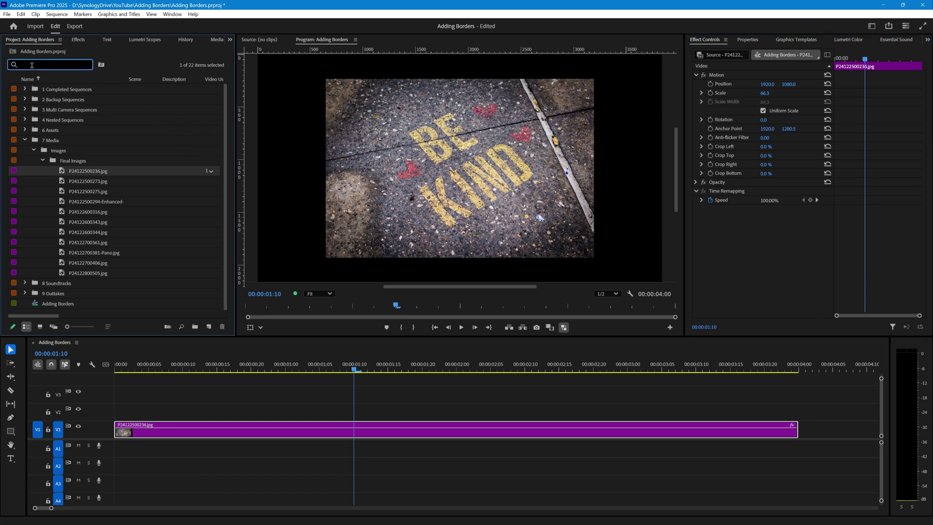
left_click(79, 39)
left_click(29, 54)
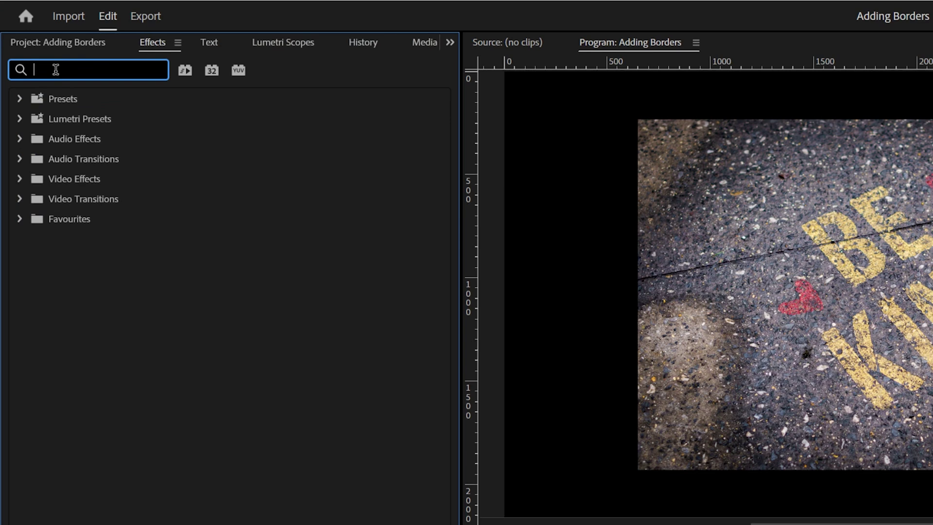
type("drop")
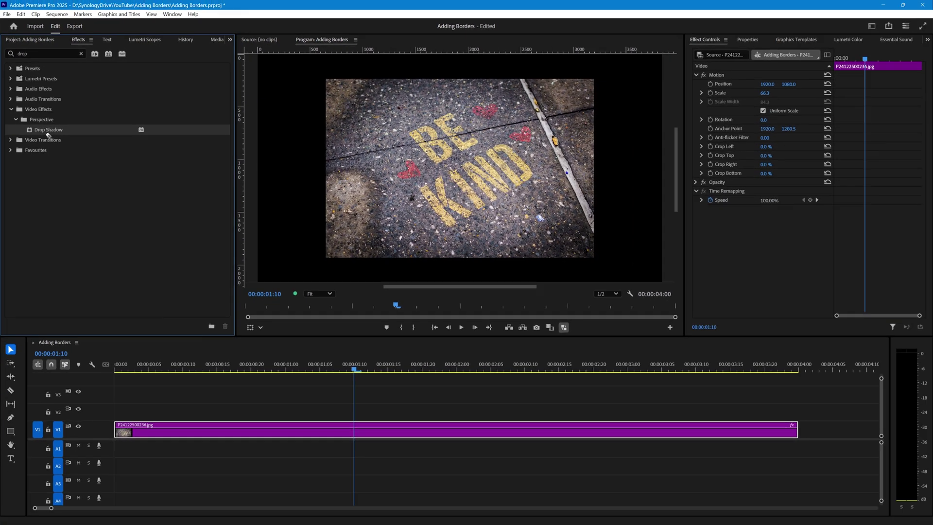
left_click_drag(49, 135, 397, 426)
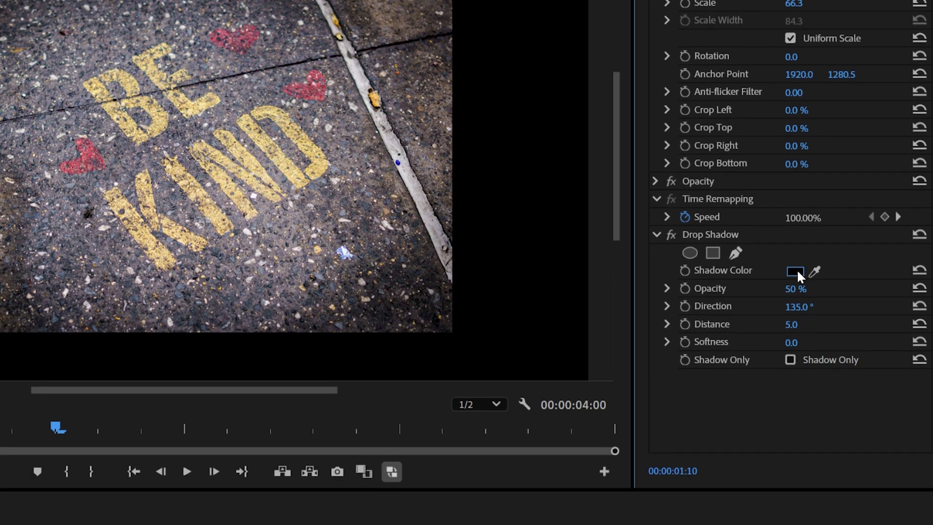
Set the drop shadow colour to white, hex FFFFFF
left_click(796, 270)
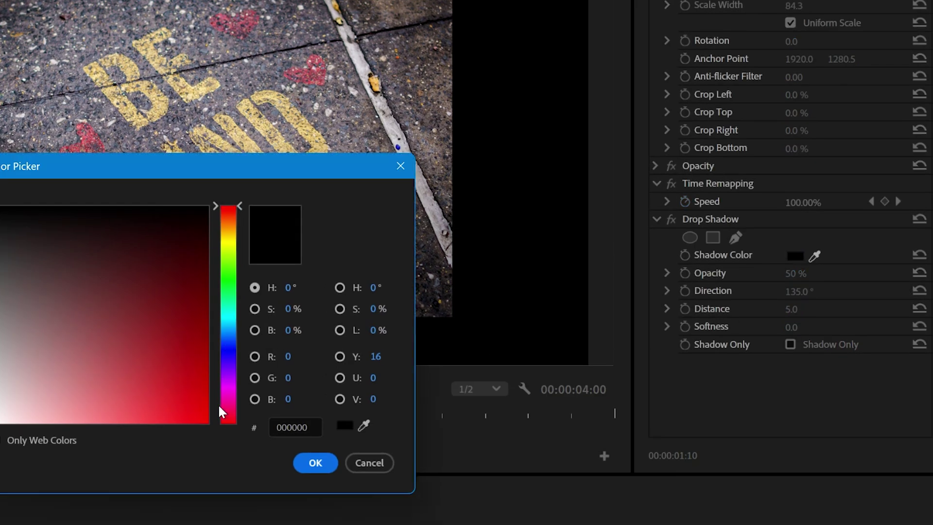
left_click_drag(309, 427, 268, 431)
type("FFFFF")
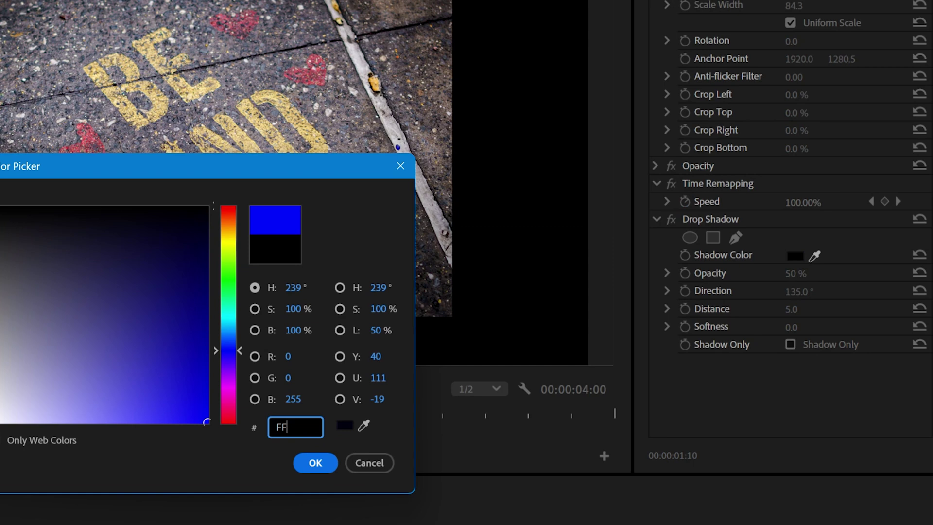
type("F")
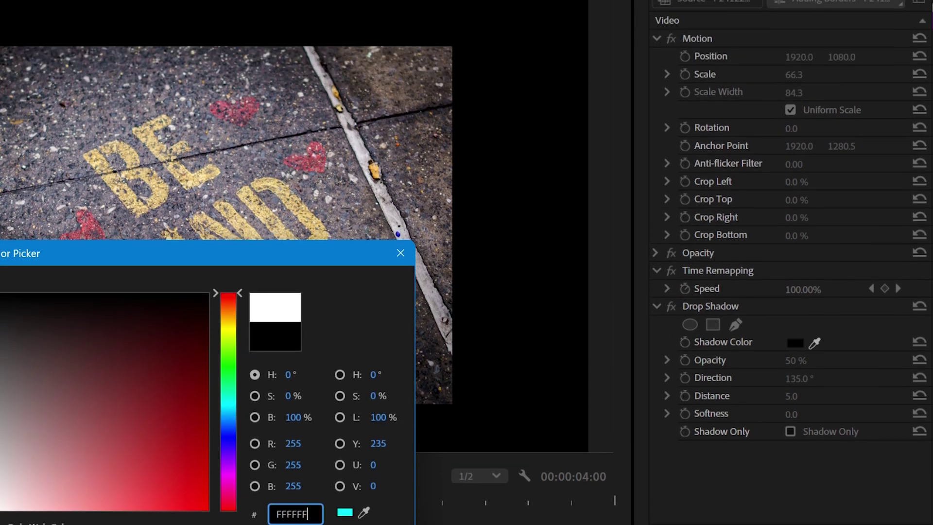
key("Return")
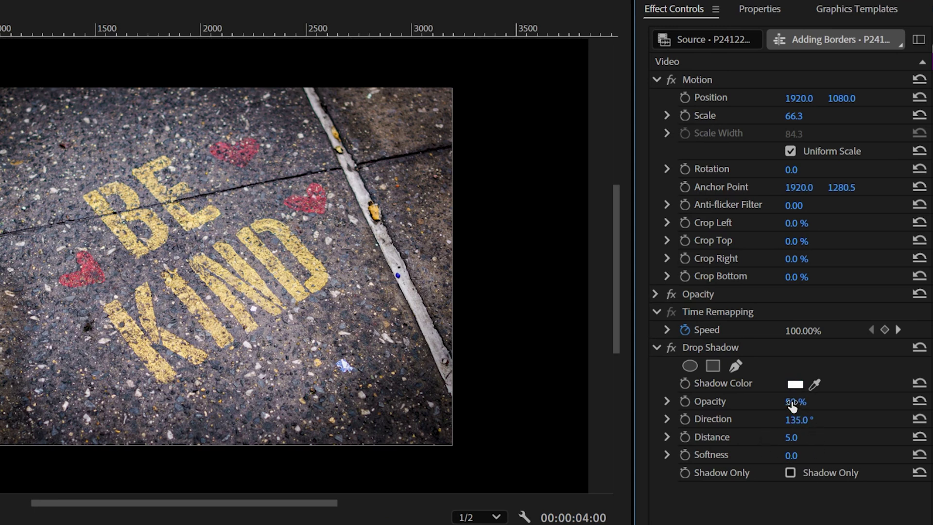
Set the shadow to 100% opacity, 0° direction and distance 100
left_click_drag(791, 403, 836, 403)
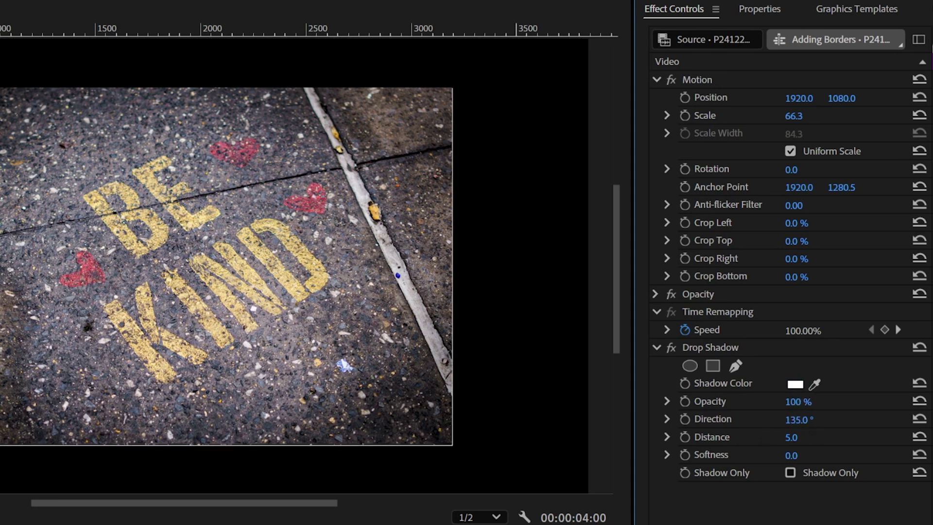
left_click(795, 420)
type("0")
key("Return")
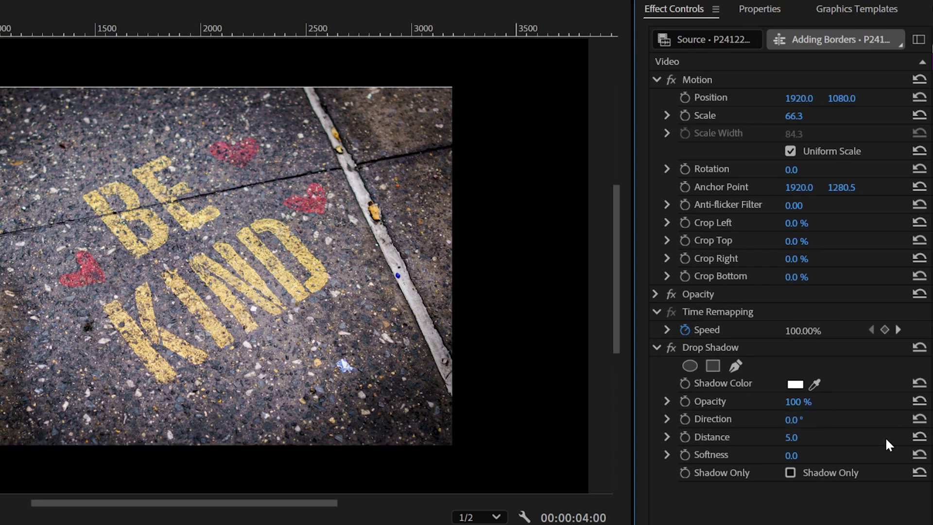
left_click_drag(787, 442, 797, 446)
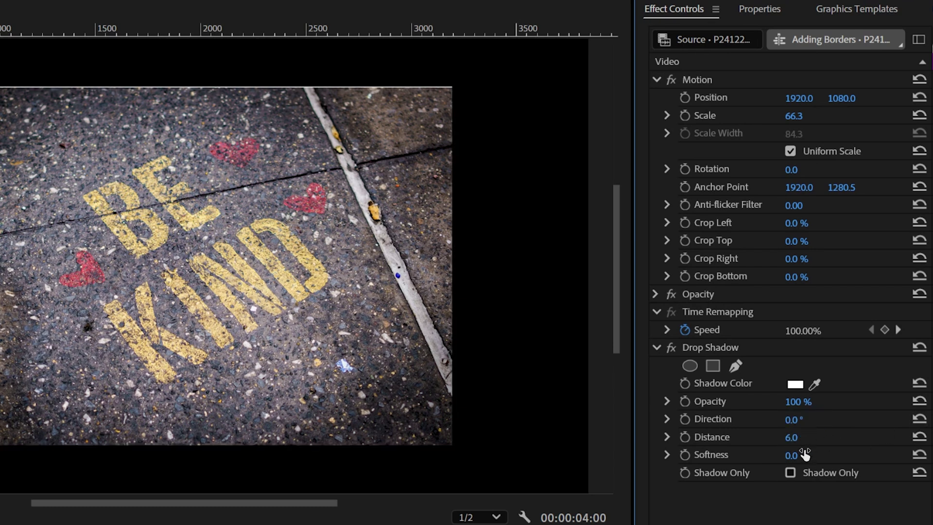
left_click(793, 437)
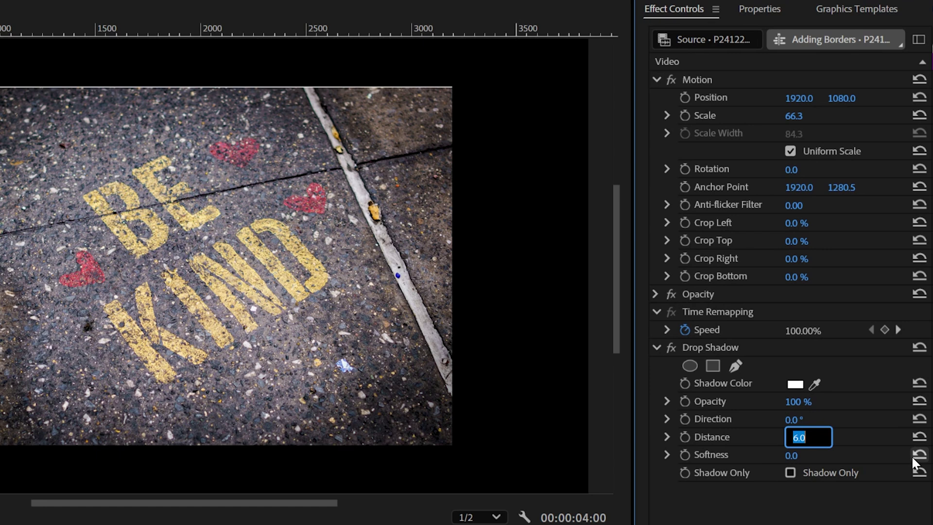
type("100")
key("Return")
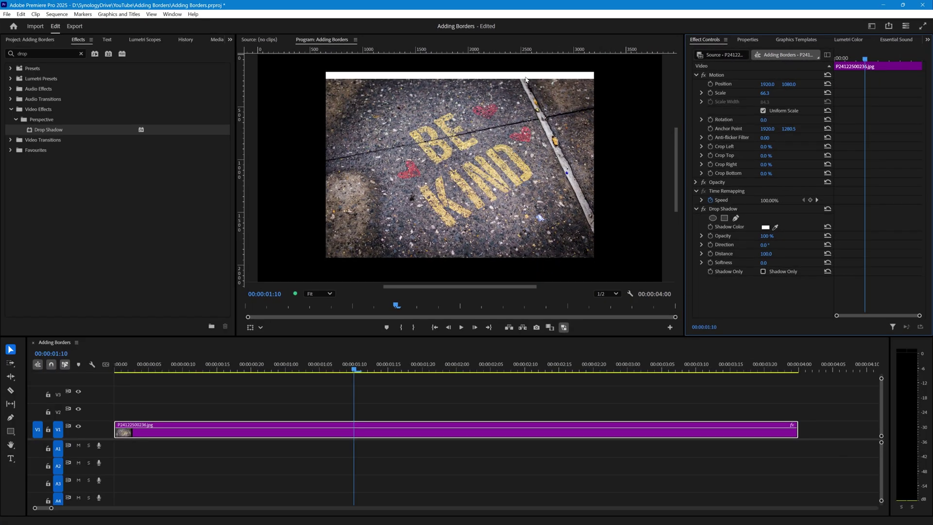
Duplicate the white Drop Shadow and set the second copy's direction to 90°
left_click(714, 210)
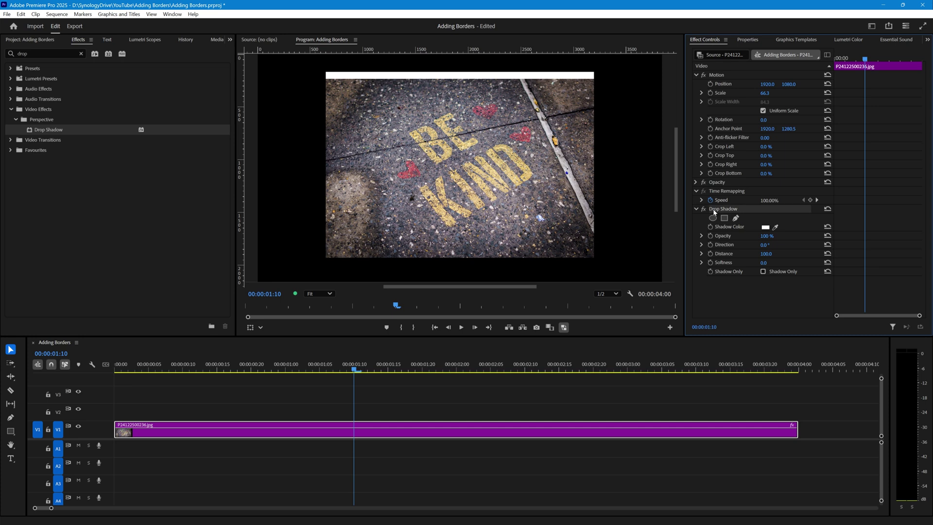
key("ctrl+v")
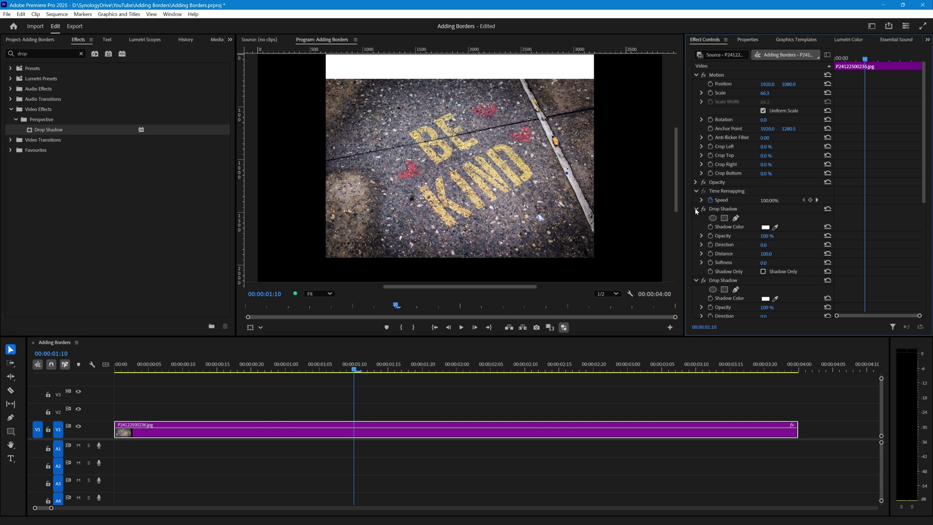
left_click(695, 209)
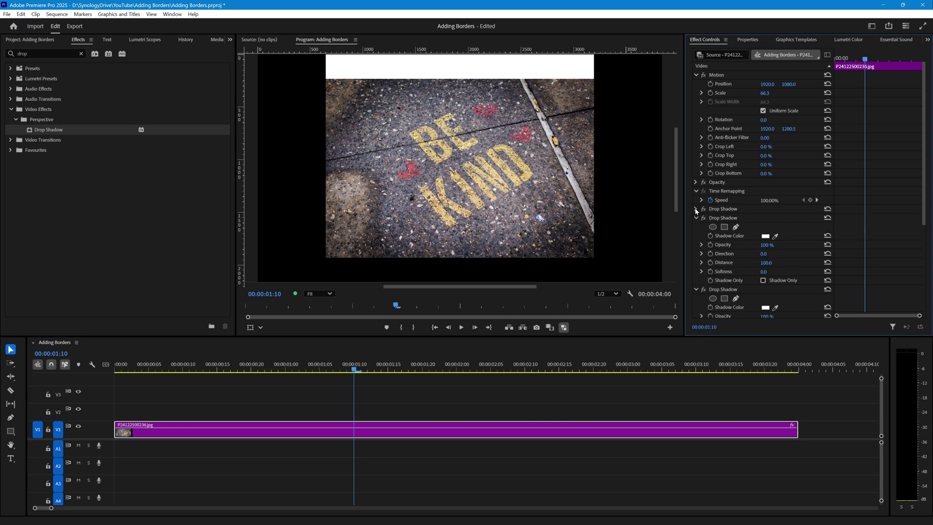
left_click(765, 254)
type("90")
key("Return")
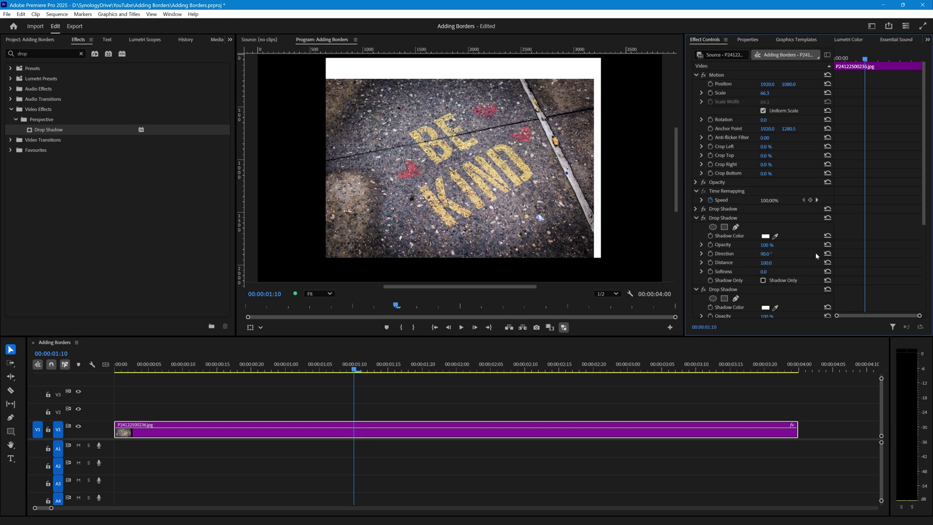
Set the third and fourth Drop Shadow directions to 180° and 270°
left_click(696, 218)
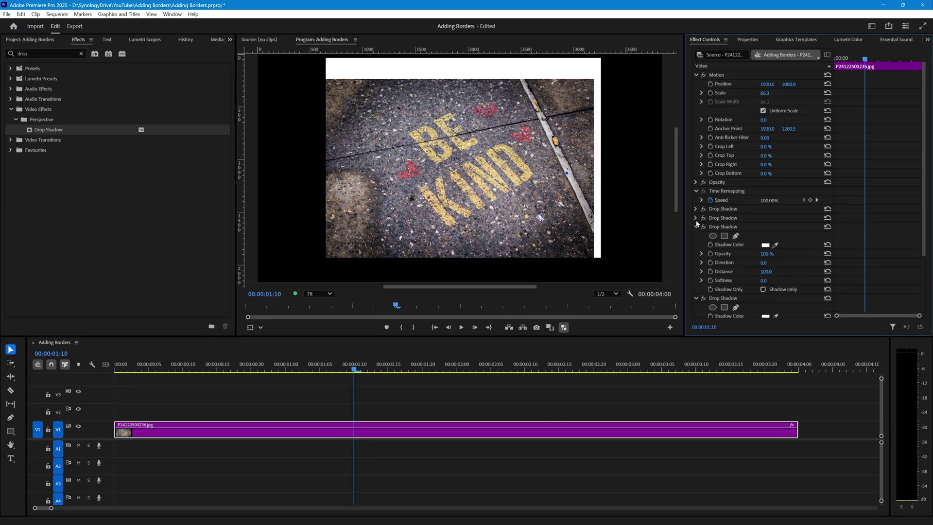
left_click(765, 264)
type("180")
key("Return")
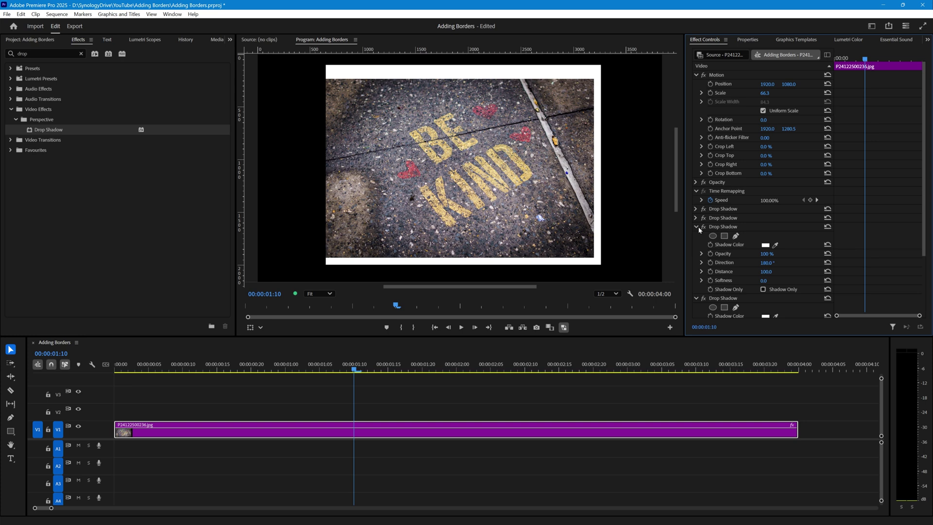
left_click(696, 228)
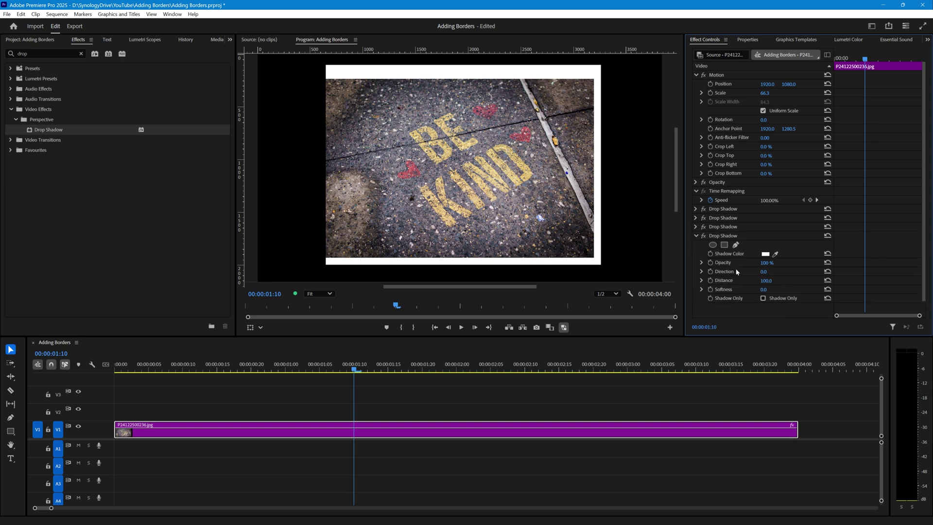
left_click(765, 271)
type("270")
key("Return")
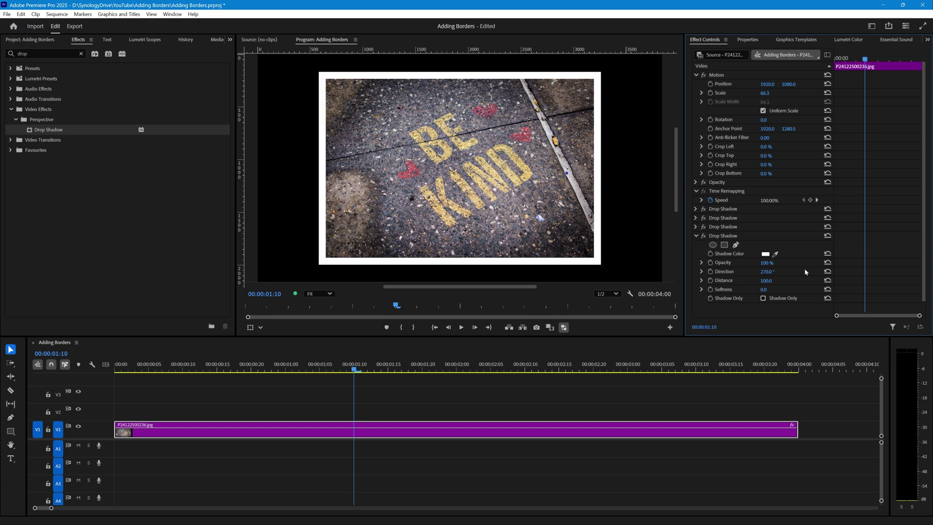
left_click(696, 236)
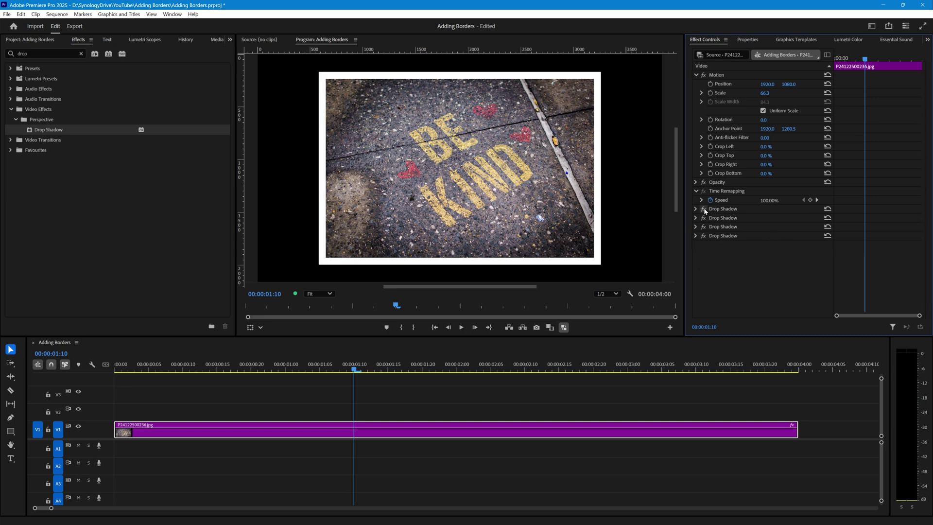
Toggle the first Drop Shadow off and on to compare, then select the first two shadows
left_click(703, 209)
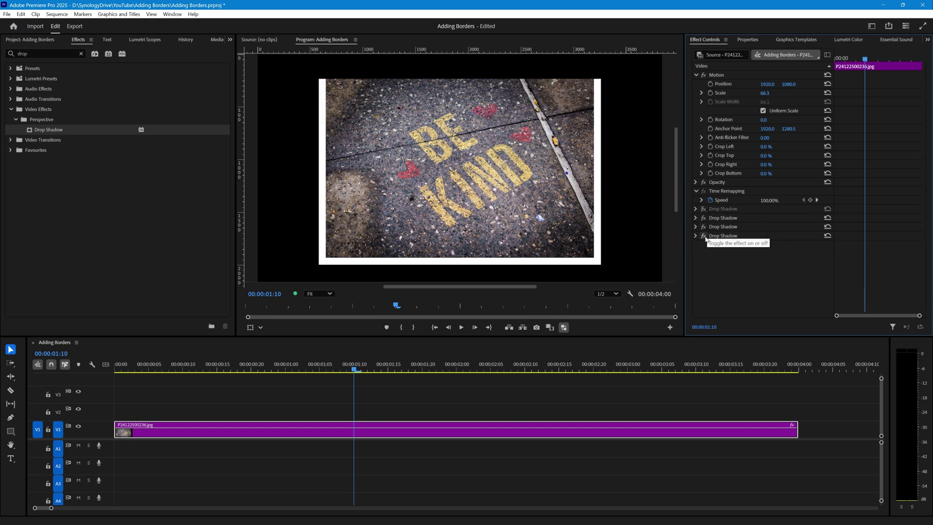
left_click(704, 209)
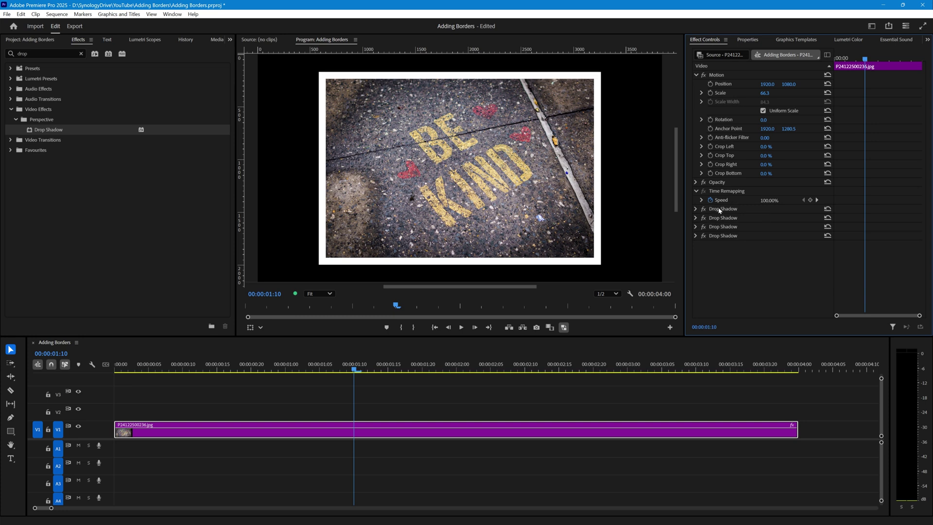
left_click(719, 210)
left_click(727, 219, "ctrl")
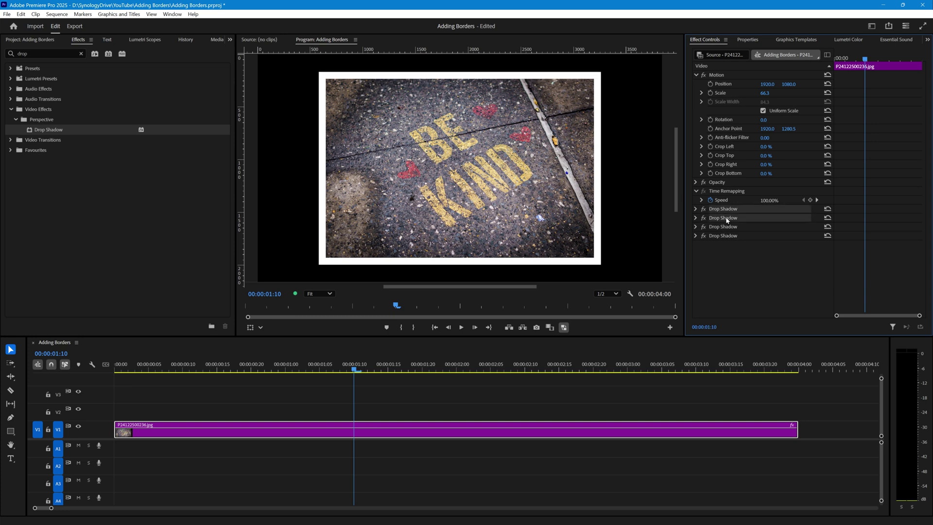
Select all four Drop Shadows and save them as the preset 'Border White 100px'
left_click(725, 225, "ctrl")
left_click(728, 237, "ctrl")
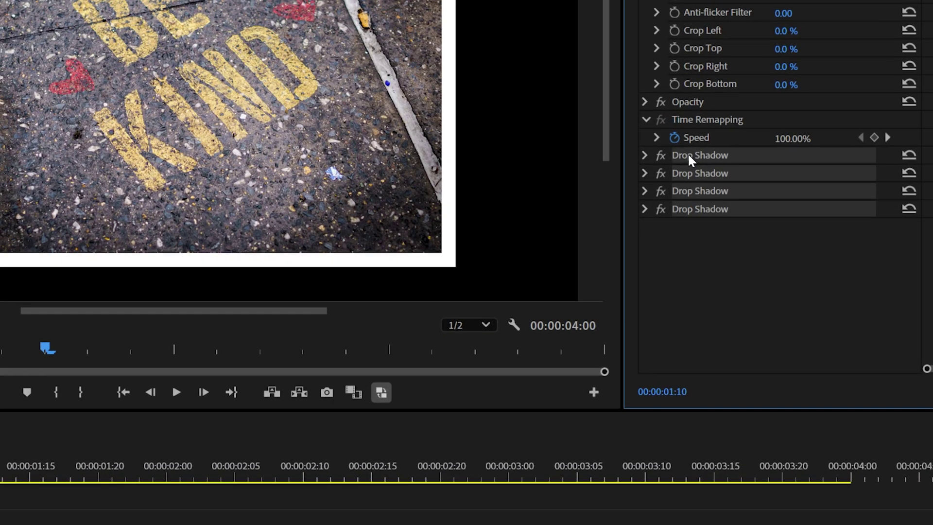
right_click(690, 159)
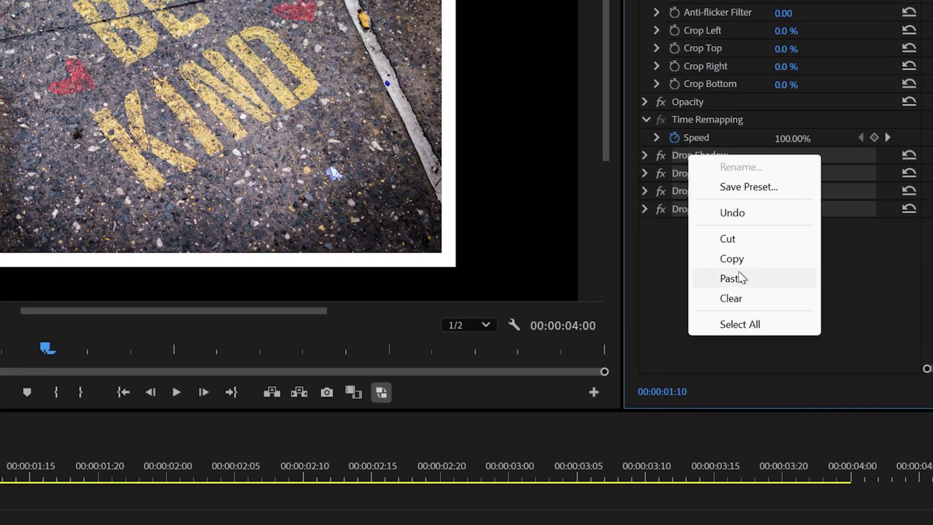
left_click(745, 188)
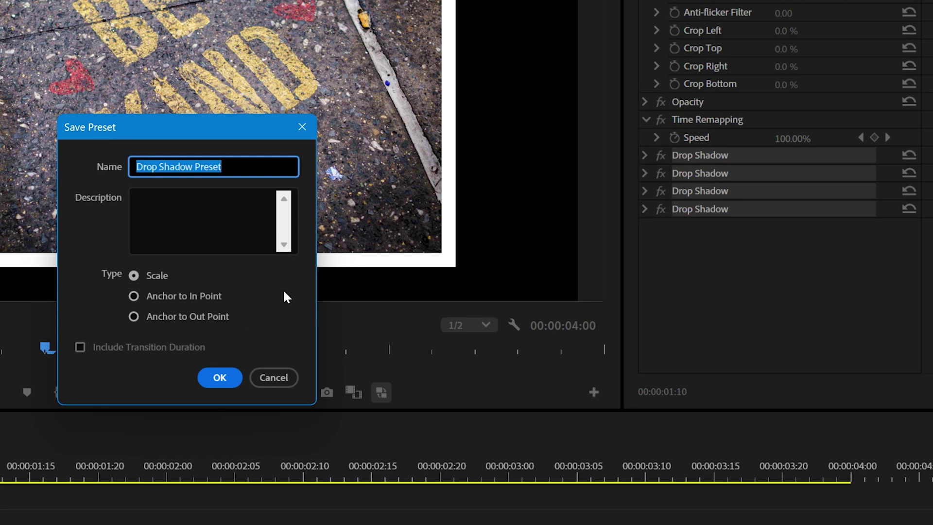
type("Bord")
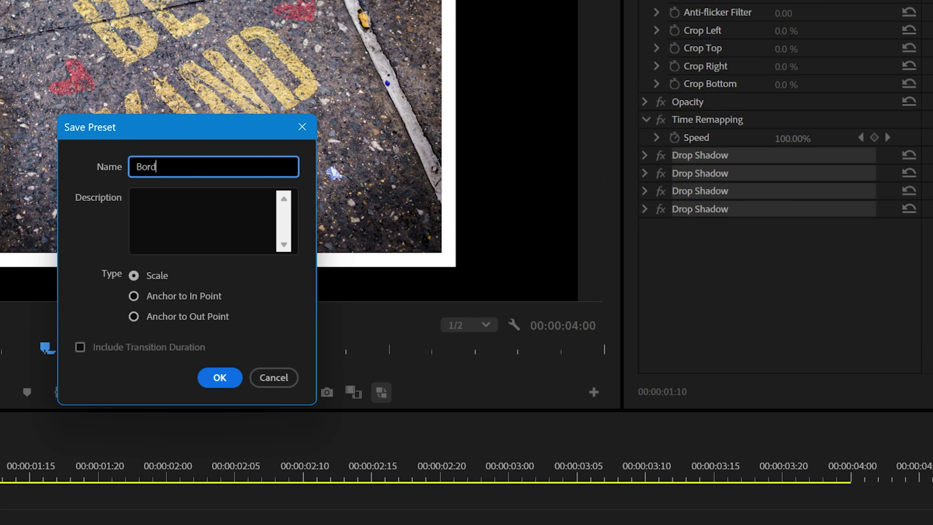
type("er White 100px")
key("Return")
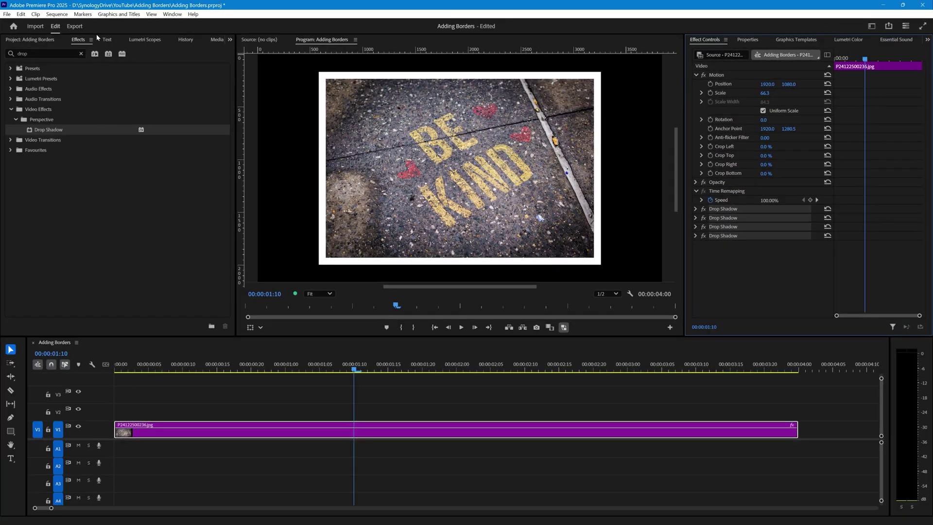
Clear the effects search and locate the Border White 100px preset in Presets
left_click(80, 53)
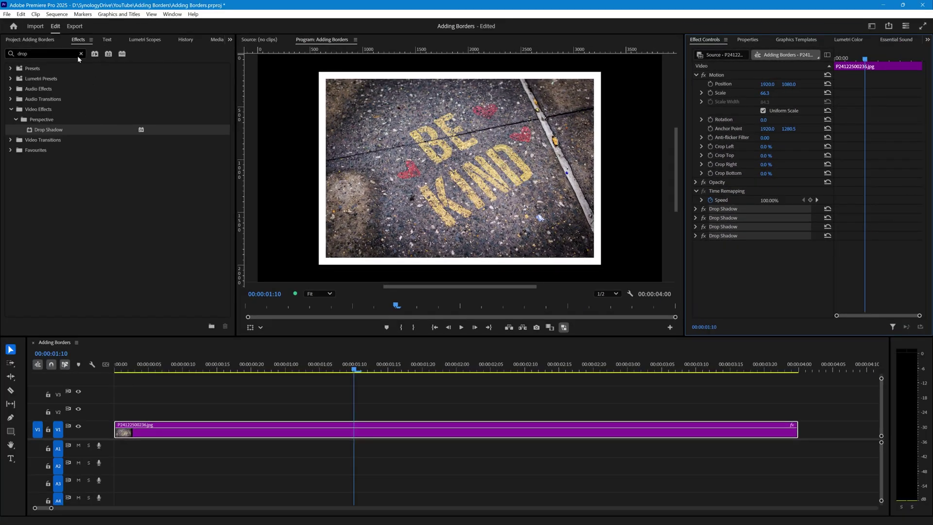
left_click(10, 68)
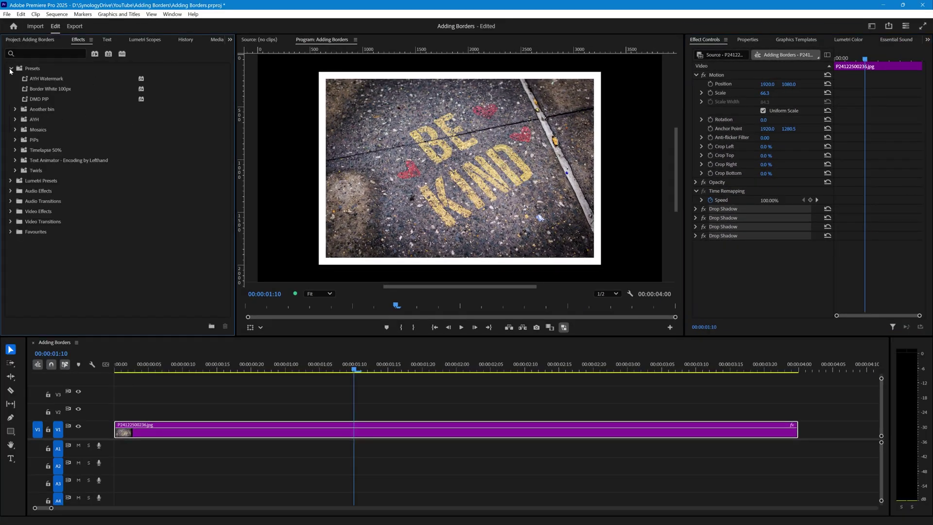
left_click(38, 88)
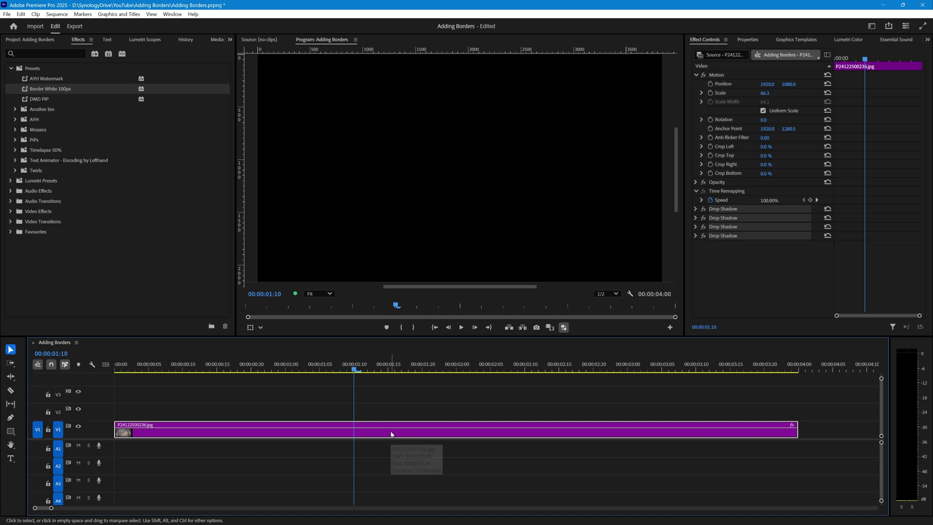
key("Delete")
left_click(16, 41)
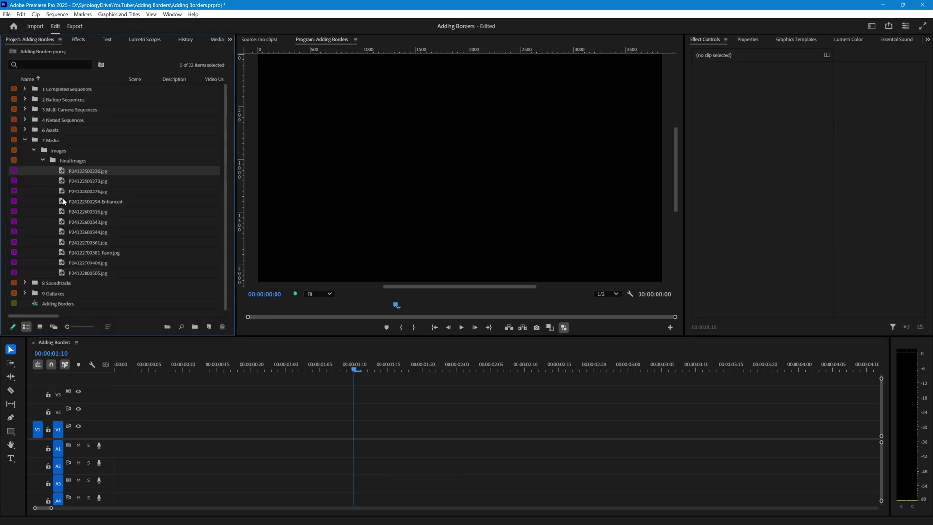
left_click_drag(66, 201, 112, 428)
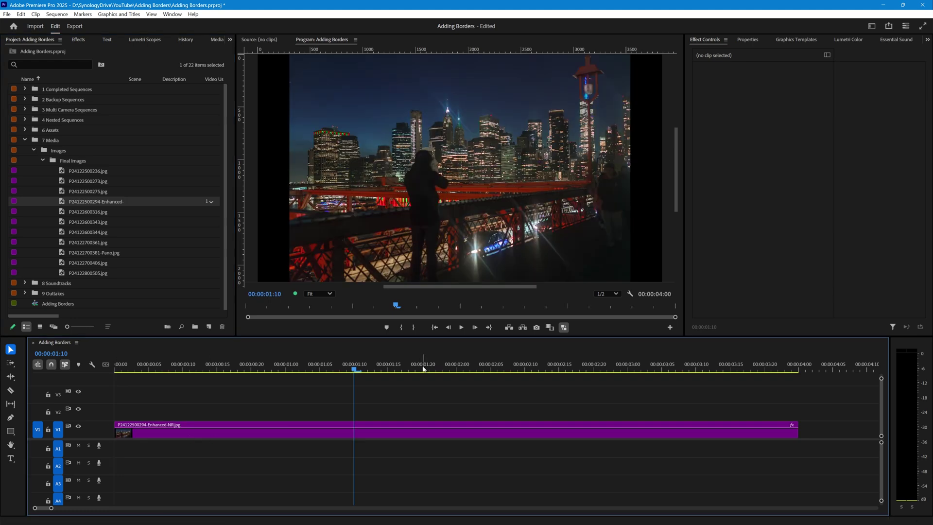
left_click(457, 432)
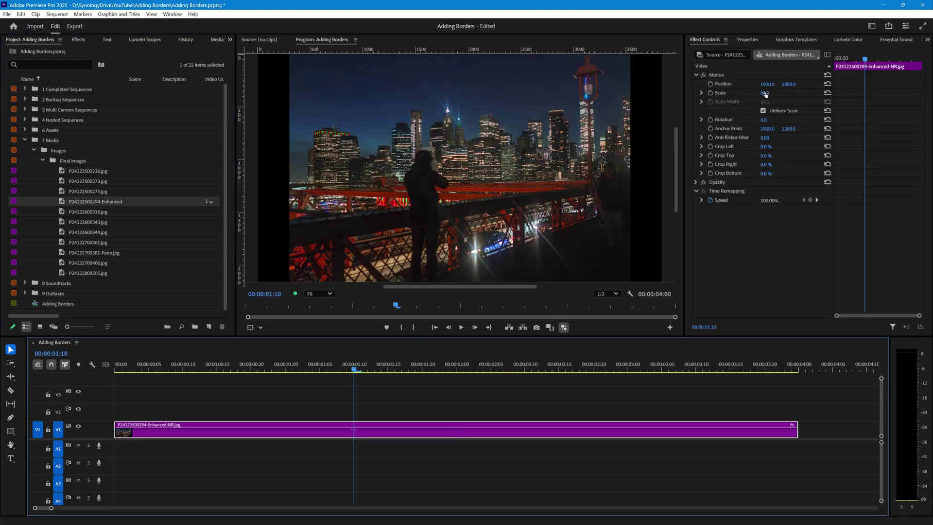
left_click_drag(764, 92, 757, 92)
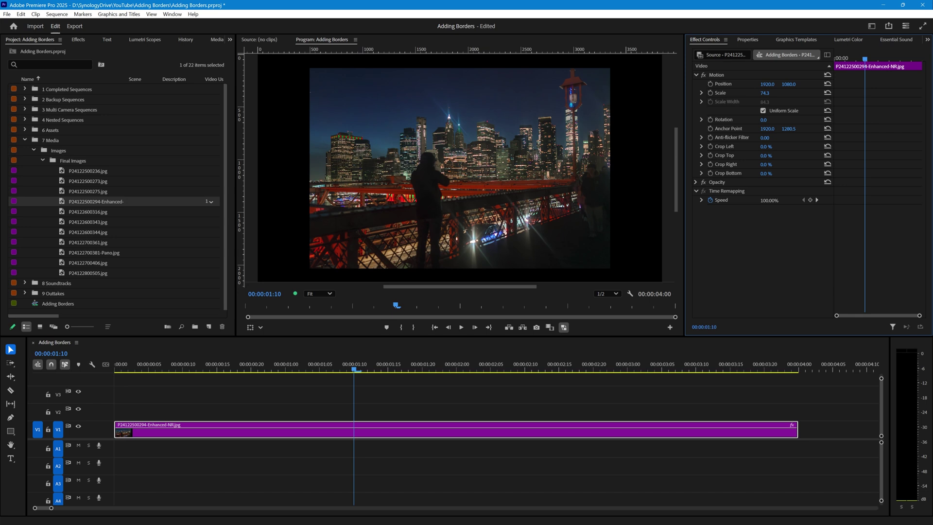
Apply Border White 100px to the skyline photo, scale it to 51.3, keep it centred at 1920, 1080
left_click(78, 40)
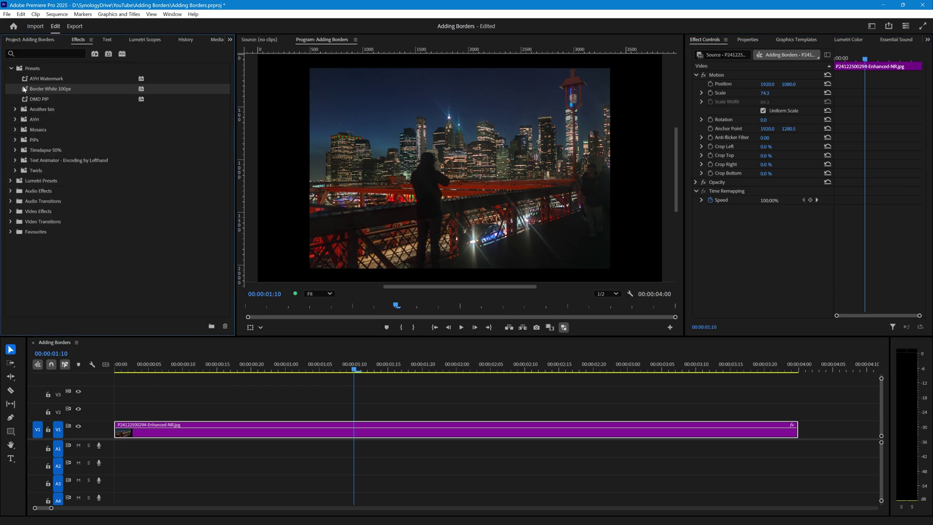
left_click_drag(363, 347, 377, 431)
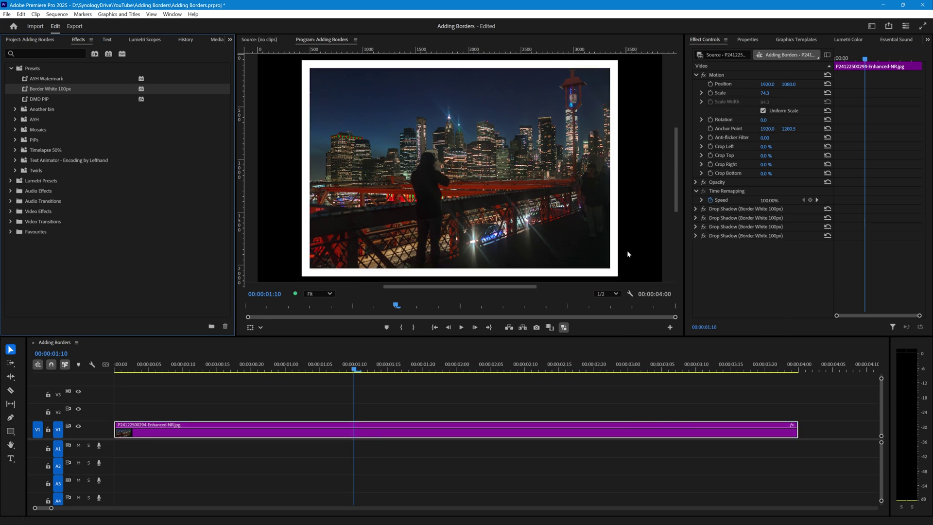
mouse_move(764, 94)
left_mouse_down()
mouse_move(737, 93)
mouse_move(763, 95)
left_mouse_up()
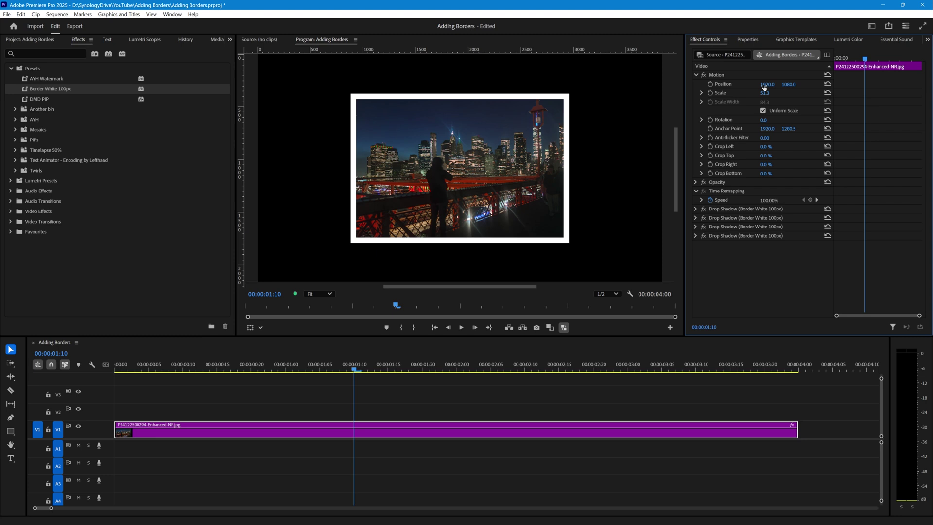
left_click(723, 83)
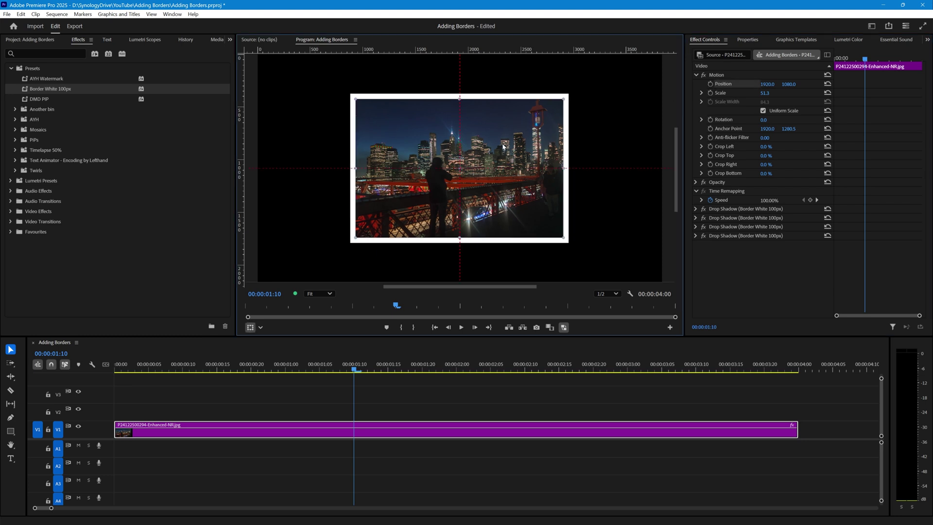
mouse_move(504, 155)
left_mouse_down()
mouse_move(437, 149)
mouse_move(503, 170)
mouse_move(507, 146)
mouse_move(516, 148)
left_mouse_up()
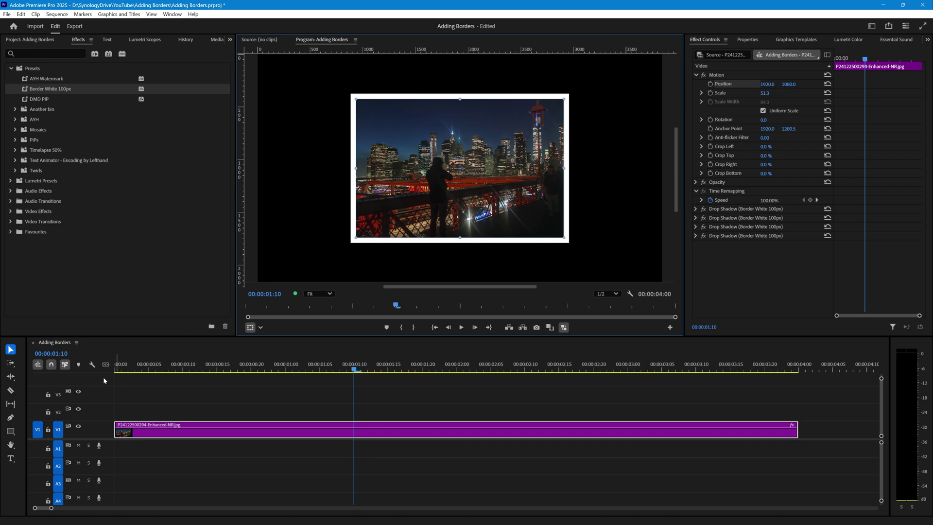
left_click(81, 382)
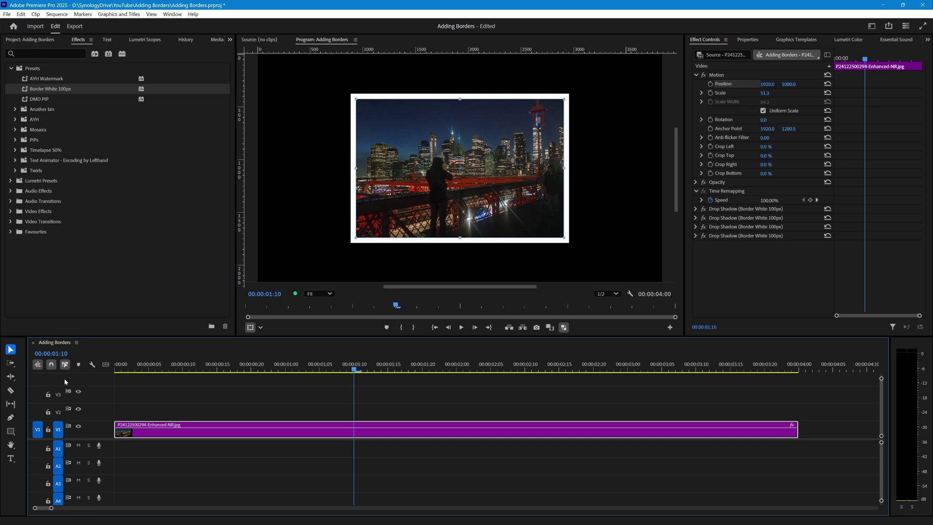
Replace the photo with the frog video from the Stock bin, keeping existing sequence settings
key("shift+1")
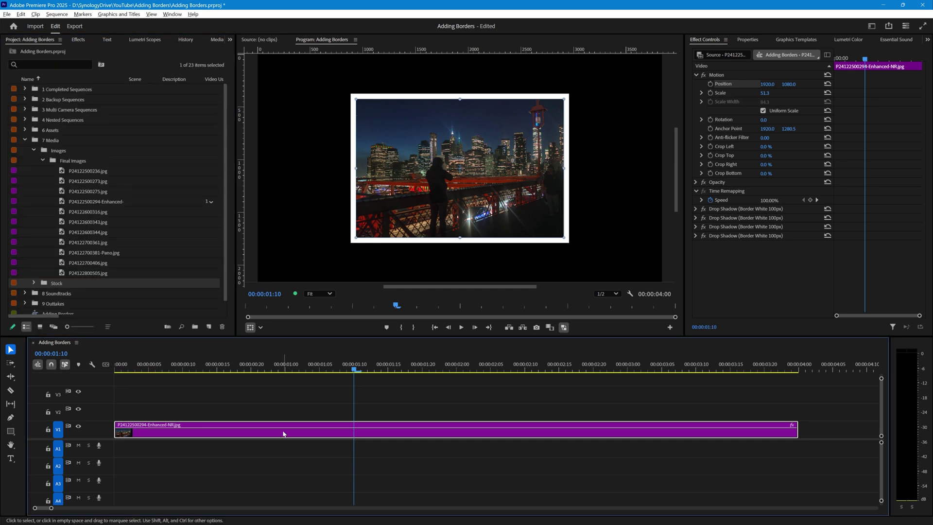
key("Delete")
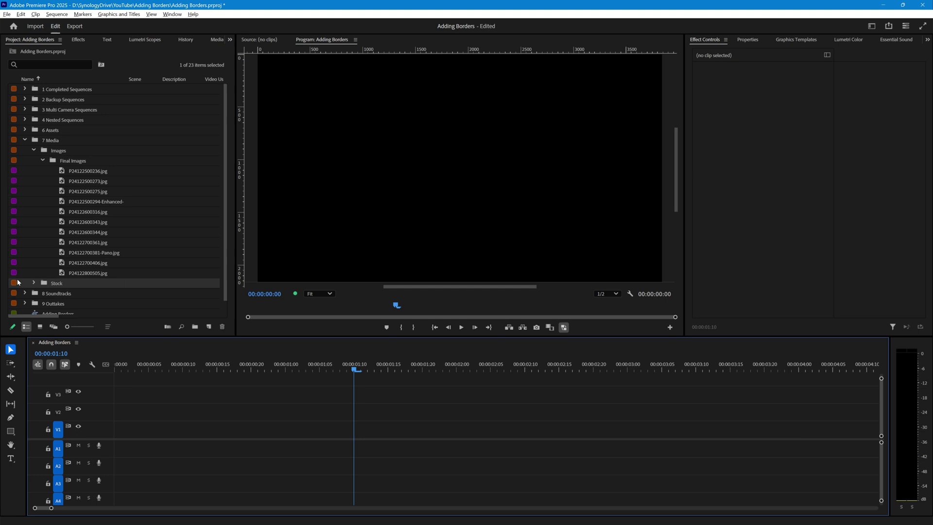
left_click(33, 283)
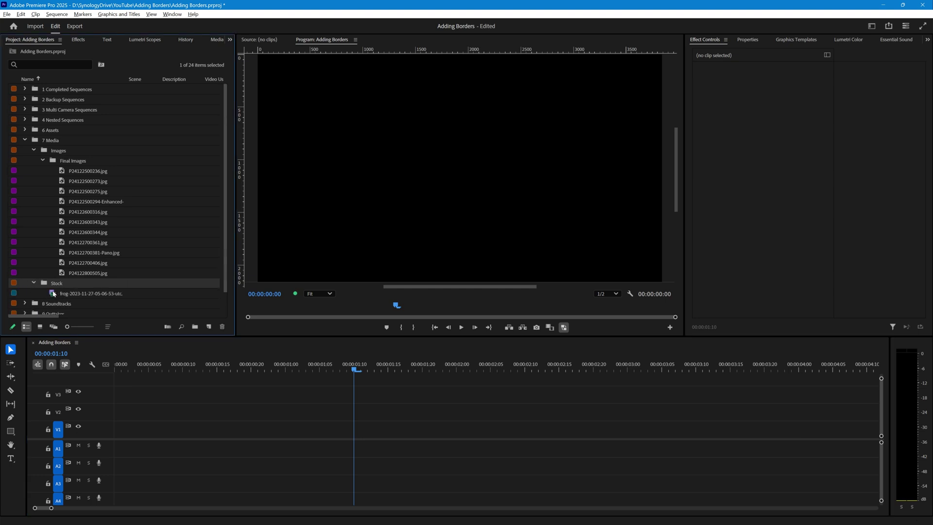
left_click_drag(53, 293, 174, 448)
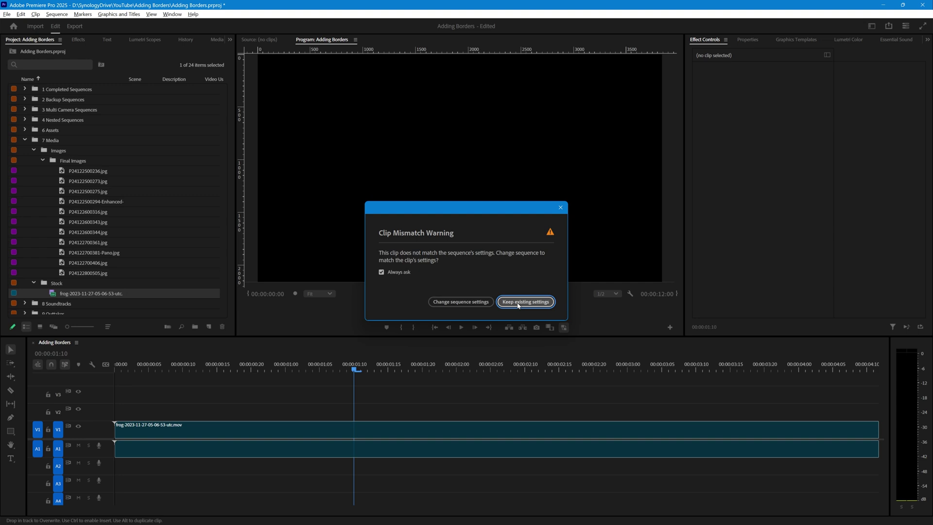
left_click(518, 301)
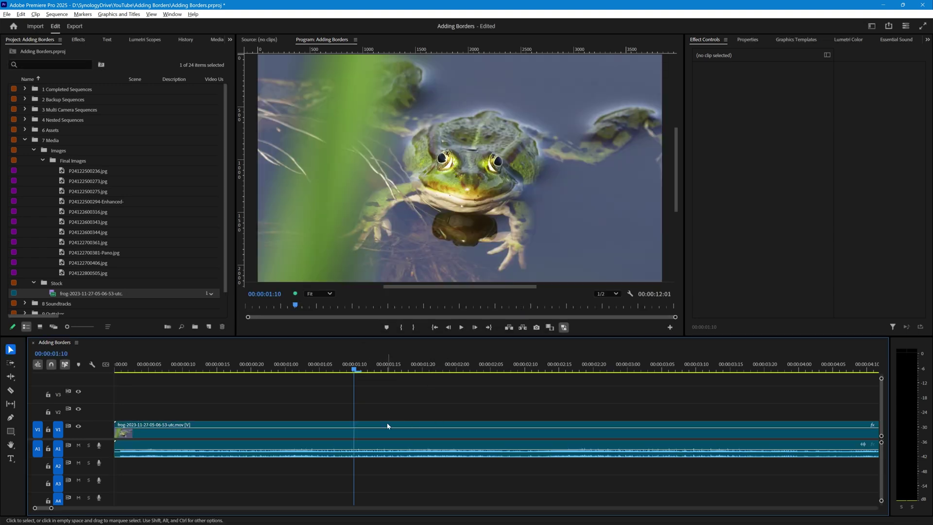
Scale the frog clip to 162 and delete its A1 audio
left_click(390, 435)
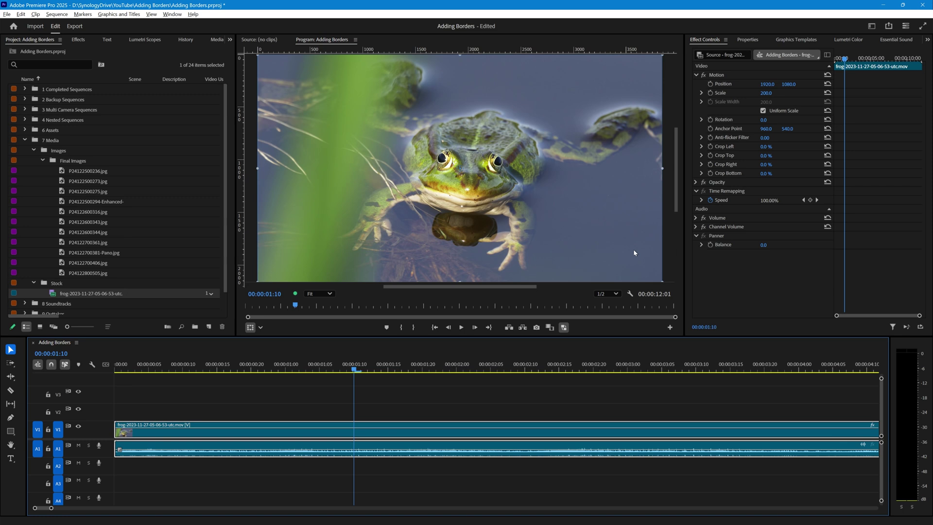
mouse_move(766, 93)
left_mouse_down()
mouse_move(747, 93)
mouse_move(771, 95)
left_mouse_up()
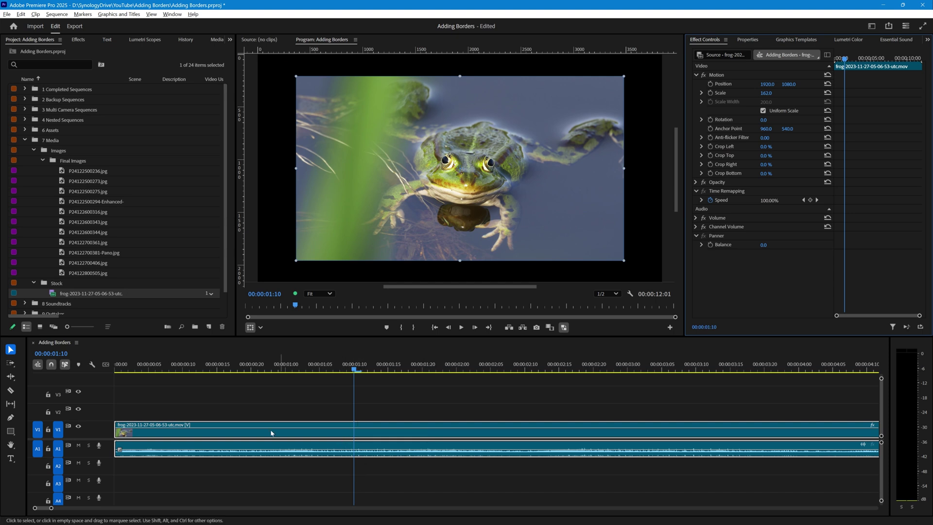
left_click(302, 471)
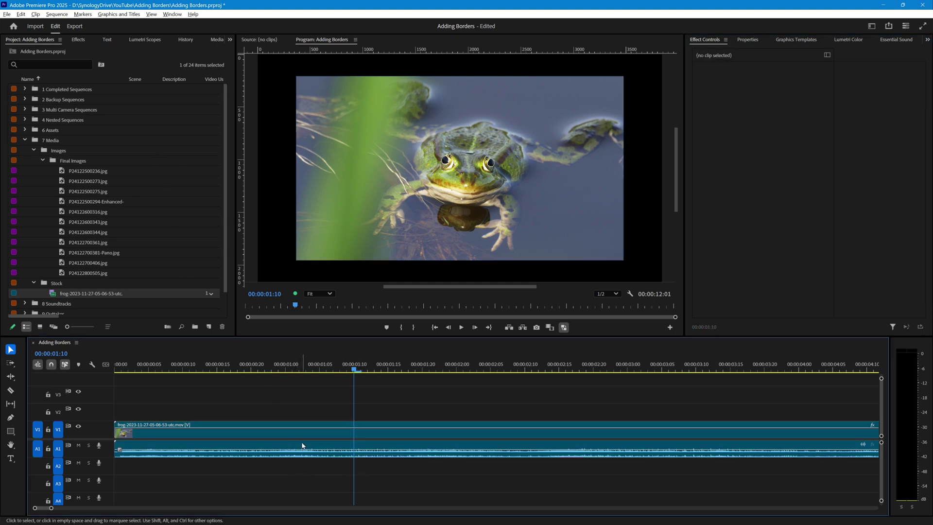
left_click(302, 450)
key("Delete")
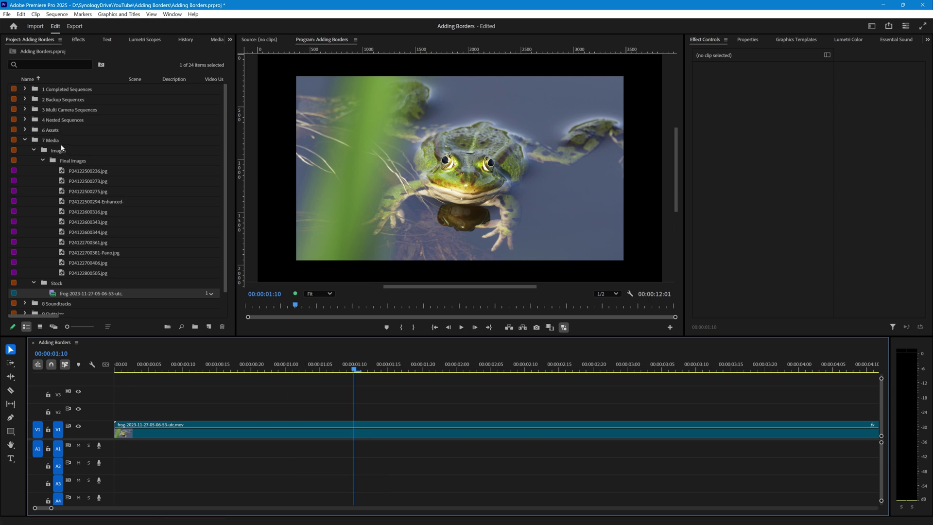
Apply the Border White 100px preset to the frog clip and lower its Scale from 162 to 122
left_click(77, 40)
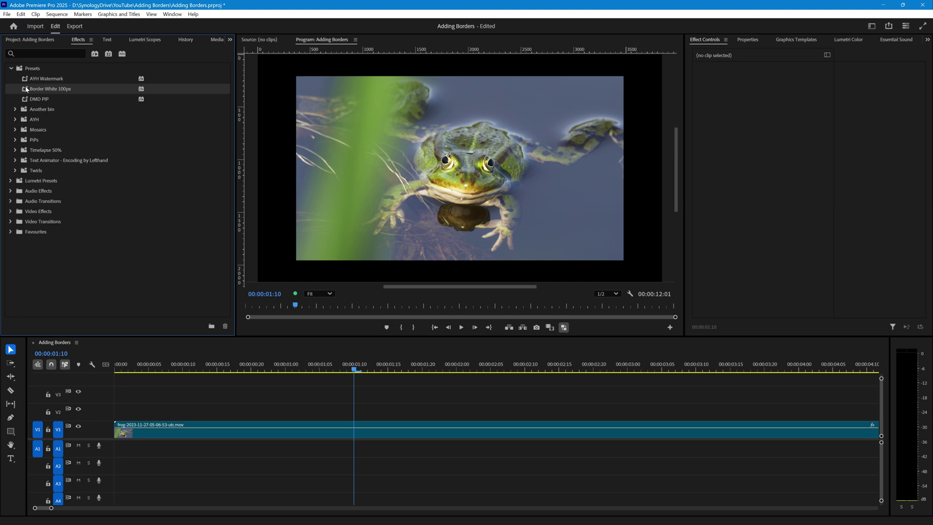
left_click_drag(25, 88, 376, 426)
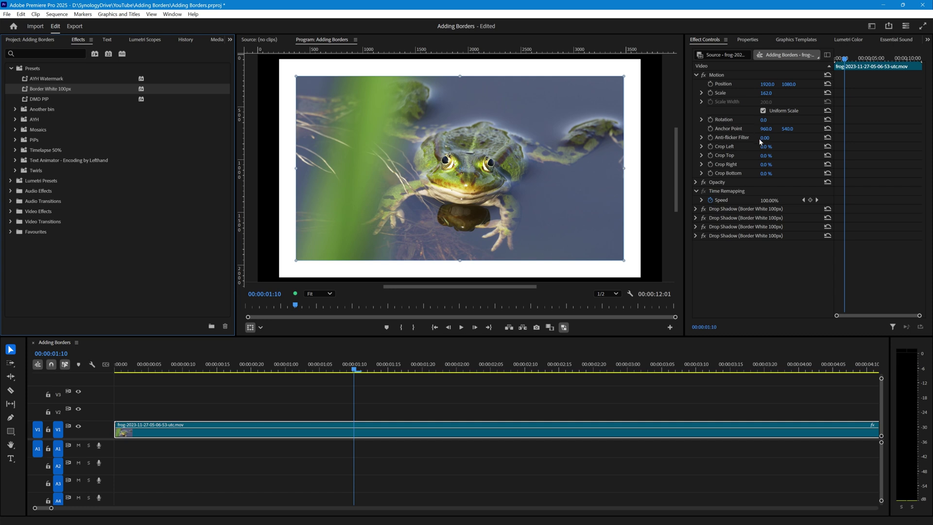
left_click(766, 93)
left_click_drag(766, 93, 747, 94)
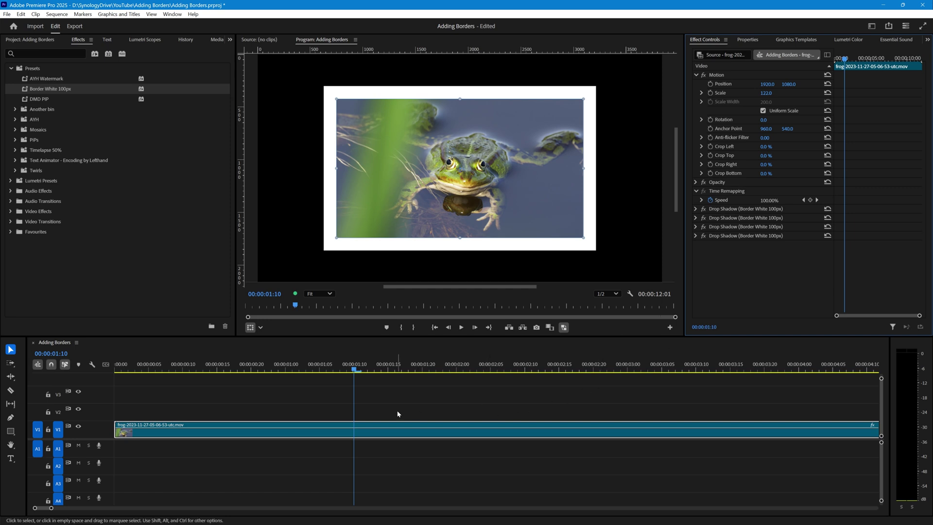
Play the bordered frog sequence and stop it at 00:00:06:22 to check the white frame
key("space")
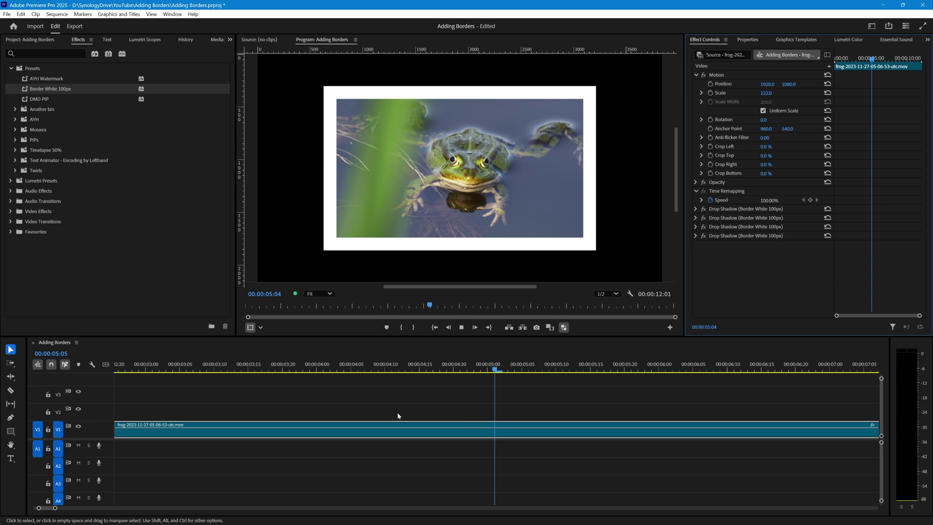
key("space")
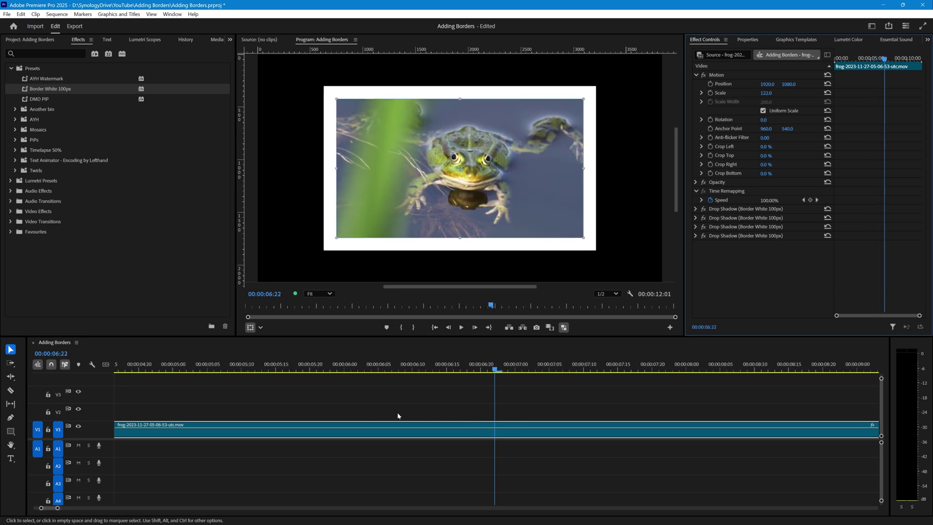